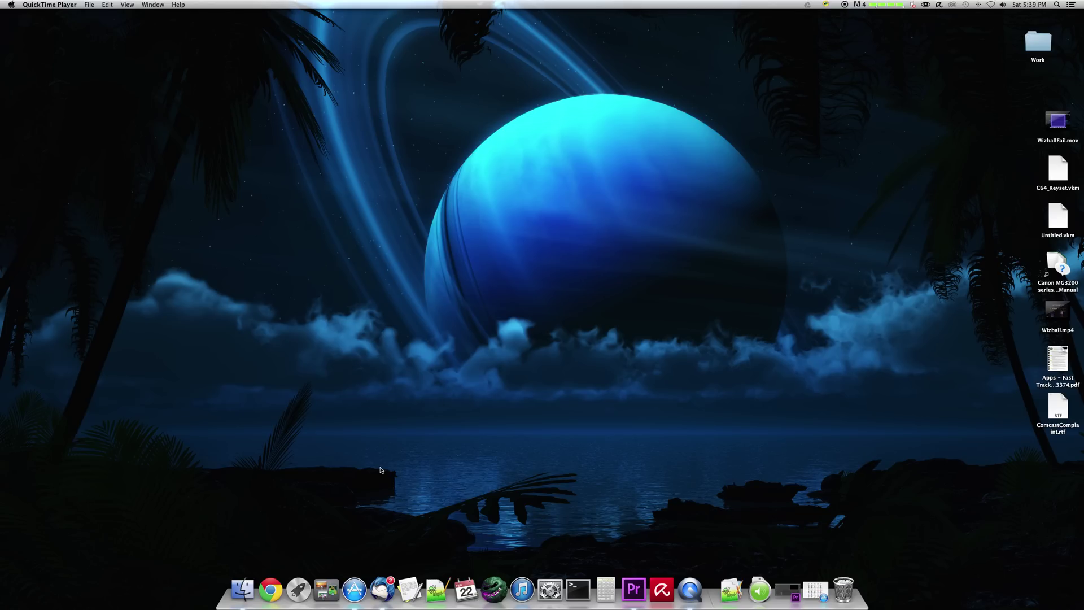
# Show the App Store 'screen record' search results and scroll through the listed recorder apps
pyautogui.click(355, 587)
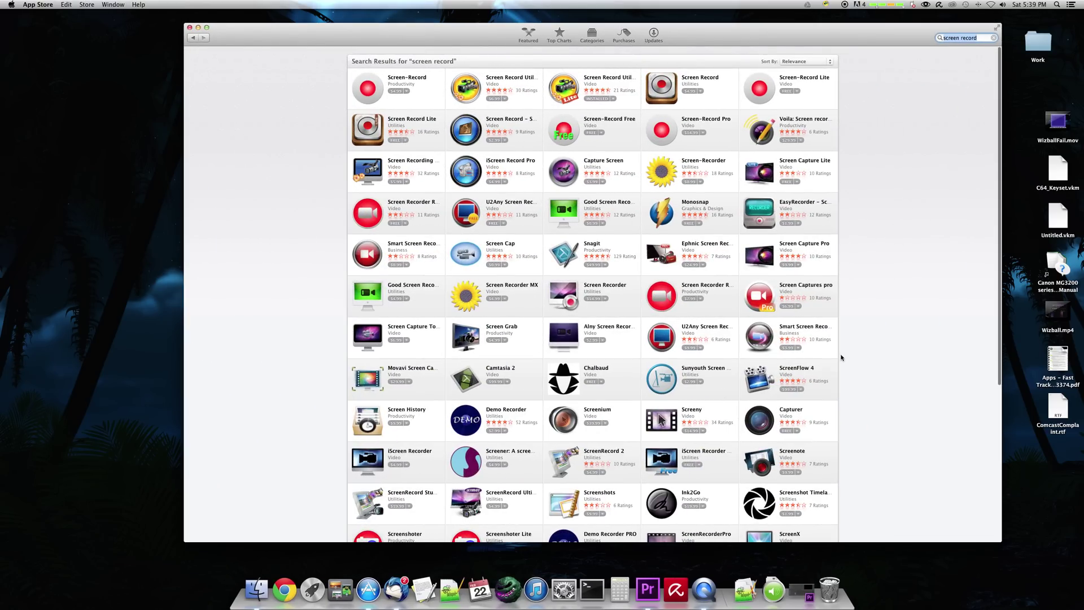
pyautogui.scroll(-5, 866, 310)
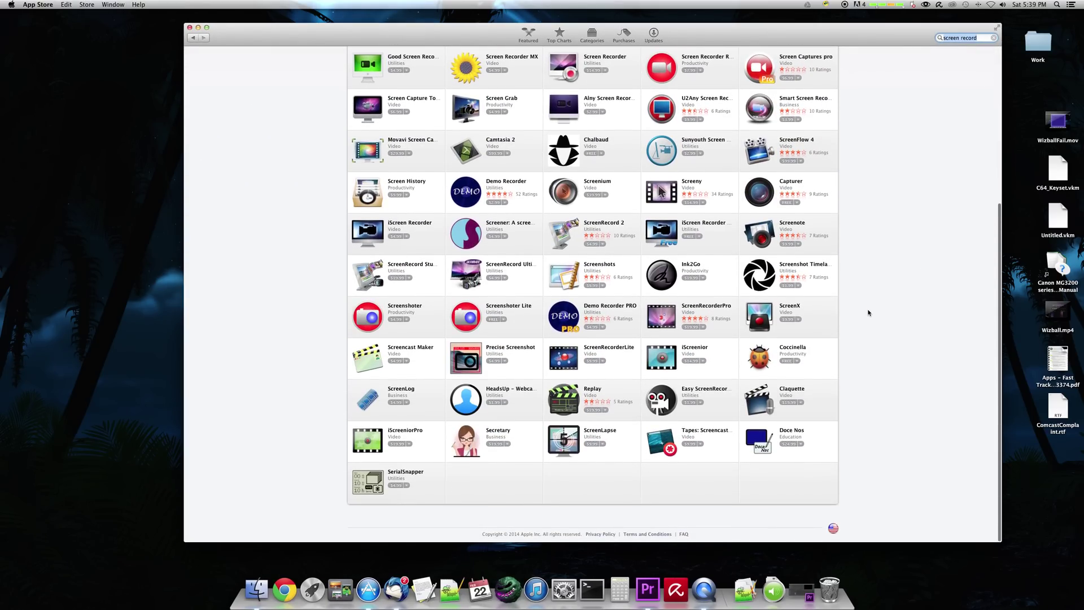
pyautogui.scroll(5, 868, 312)
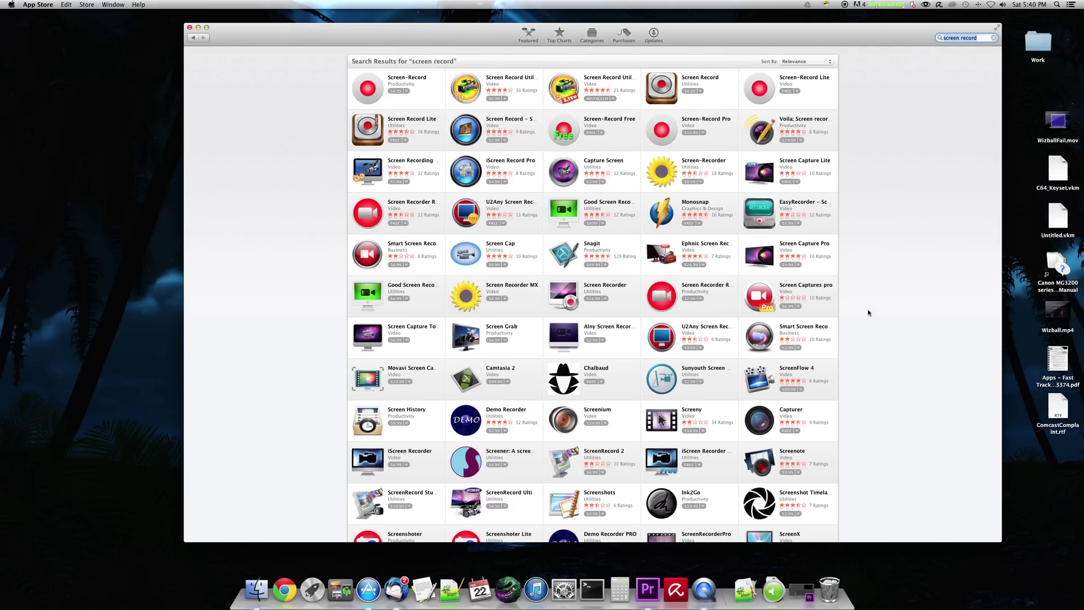
pyautogui.scroll(-5, 868, 312)
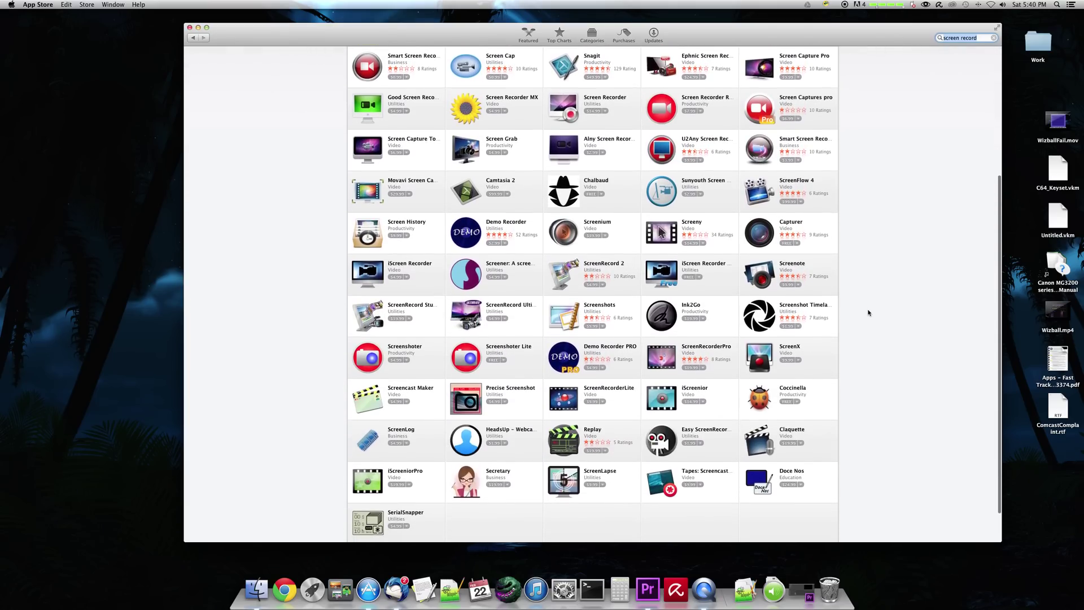
pyautogui.scroll(-2, 869, 313)
pyautogui.scroll(5, 869, 312)
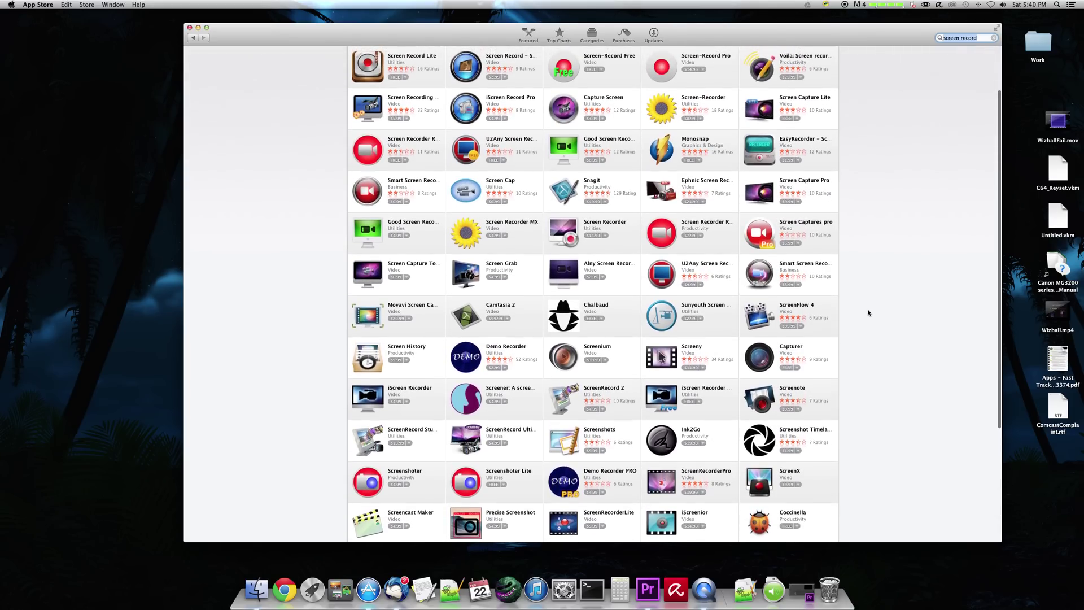
pyautogui.scroll(3, 869, 312)
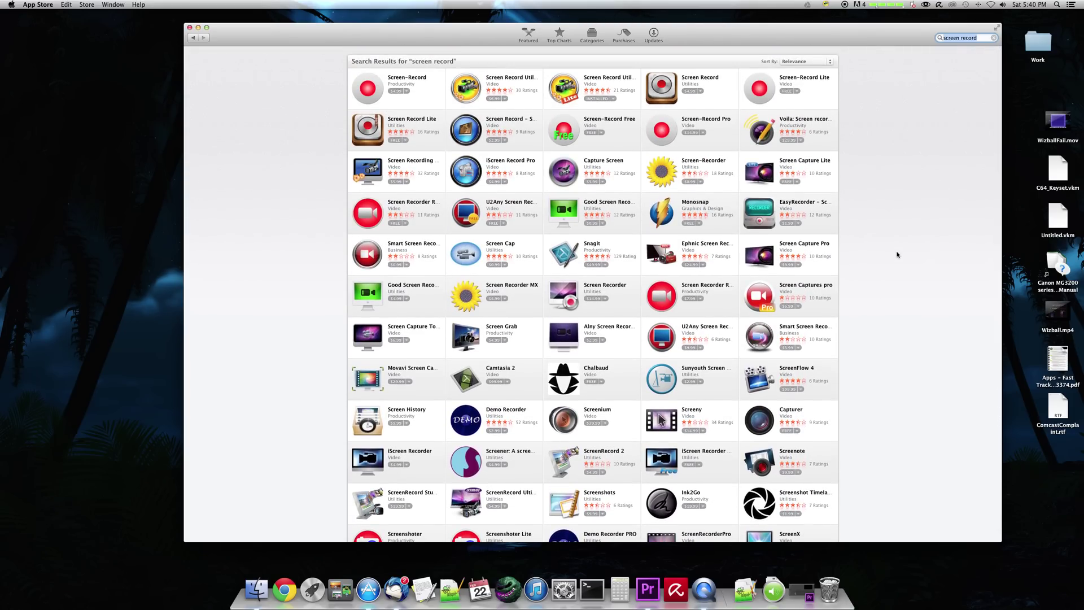
# Open the Screen Record Utility Lite product page, which shows it installed and free
pyautogui.click(617, 79)
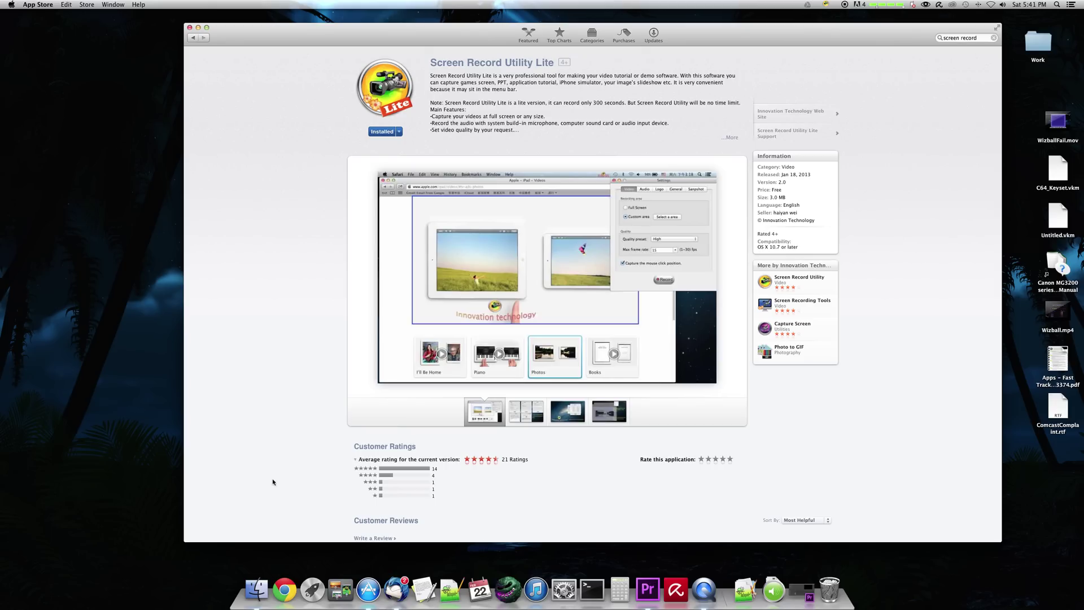
# Launch ScreenRecordUtilityLite from Launchpad after closing the Video folder
pyautogui.click(312, 589)
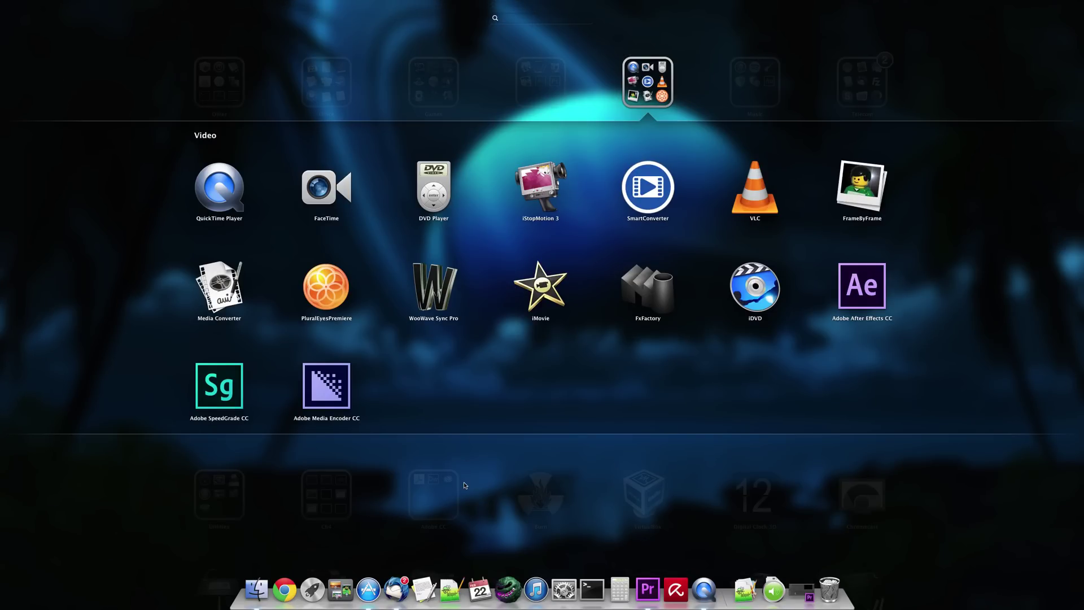
pyautogui.click(466, 486)
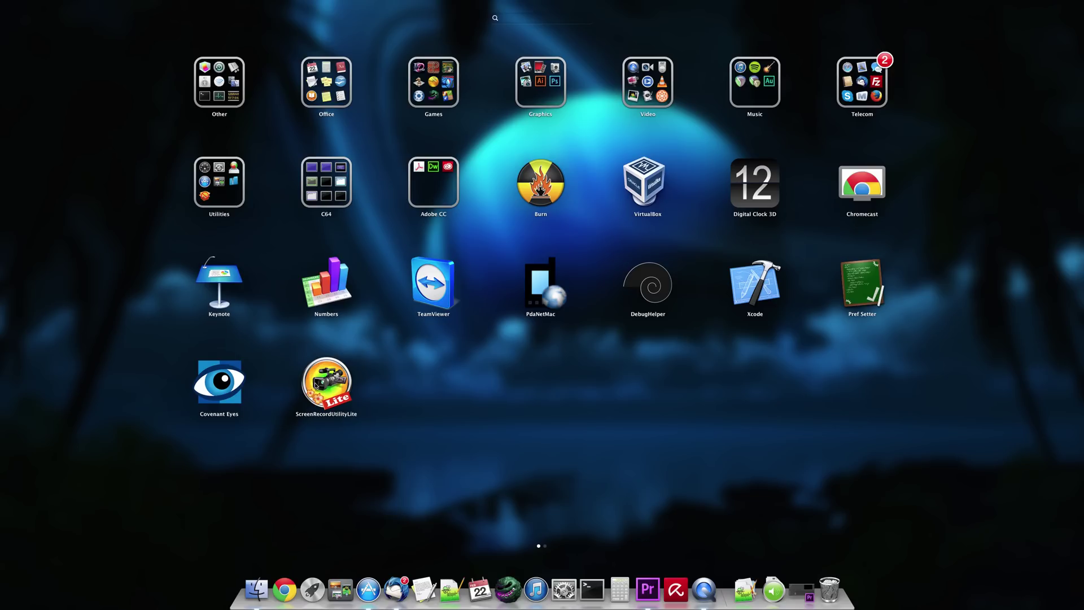
pyautogui.click(315, 385)
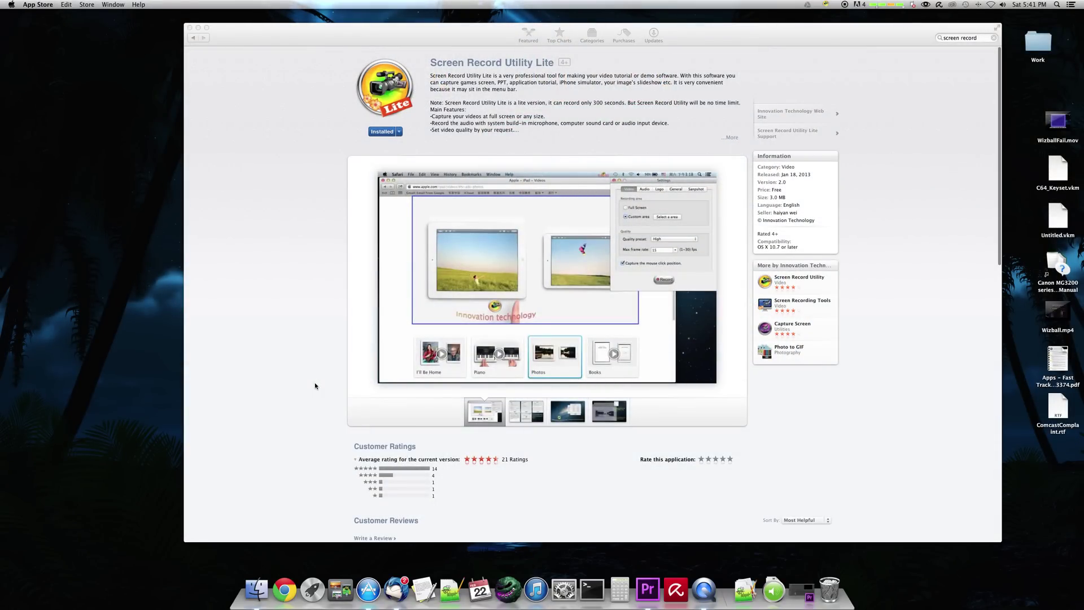
# Open the recorder's Settings from its menu-bar icon and drag out a custom recording area
pyautogui.click(827, 5)
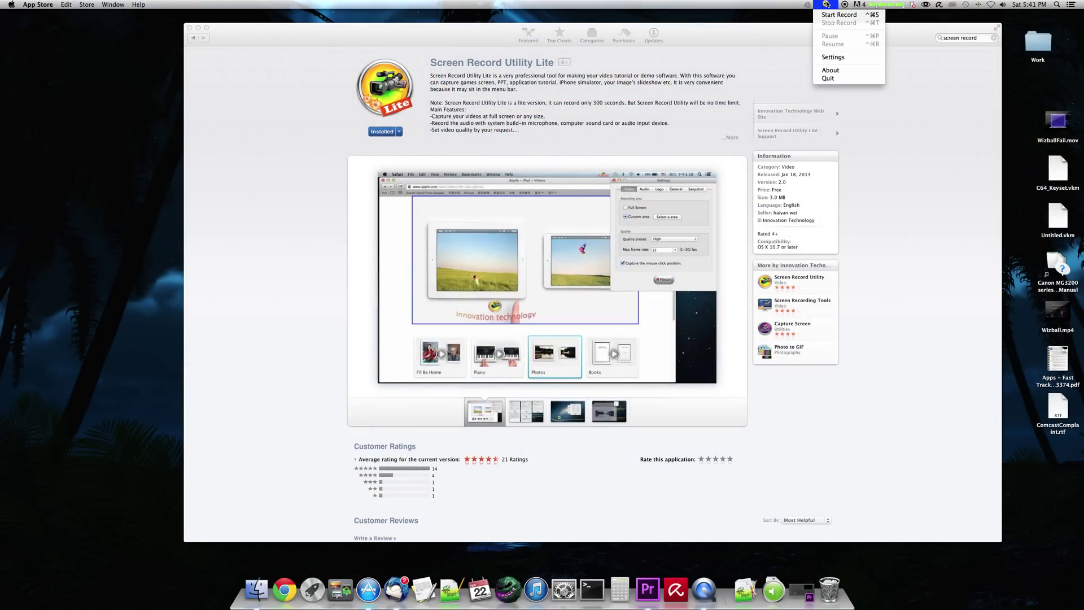
pyautogui.click(832, 57)
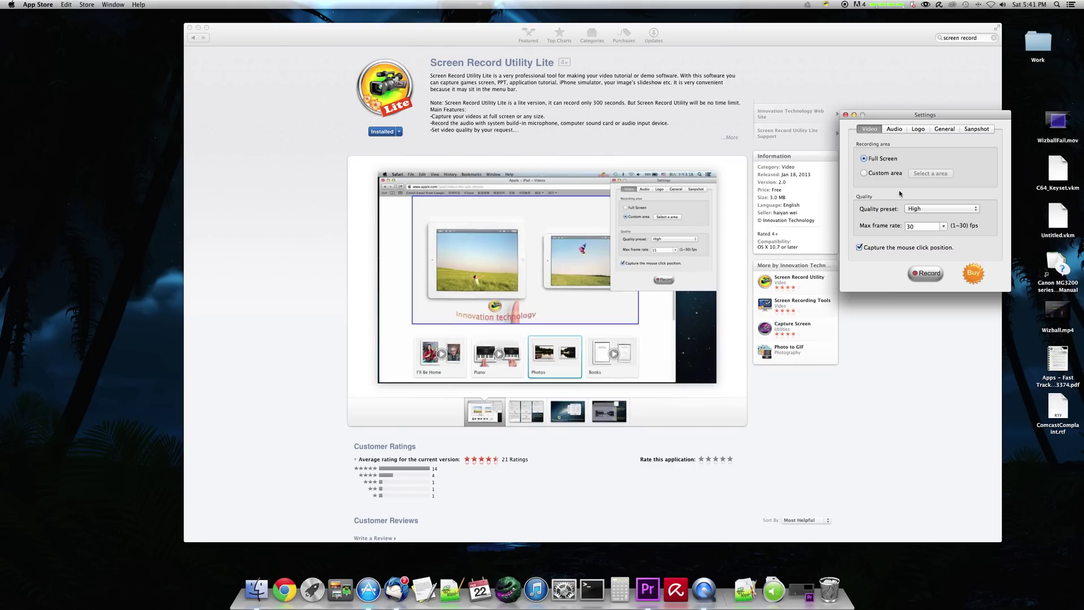
pyautogui.click(867, 174)
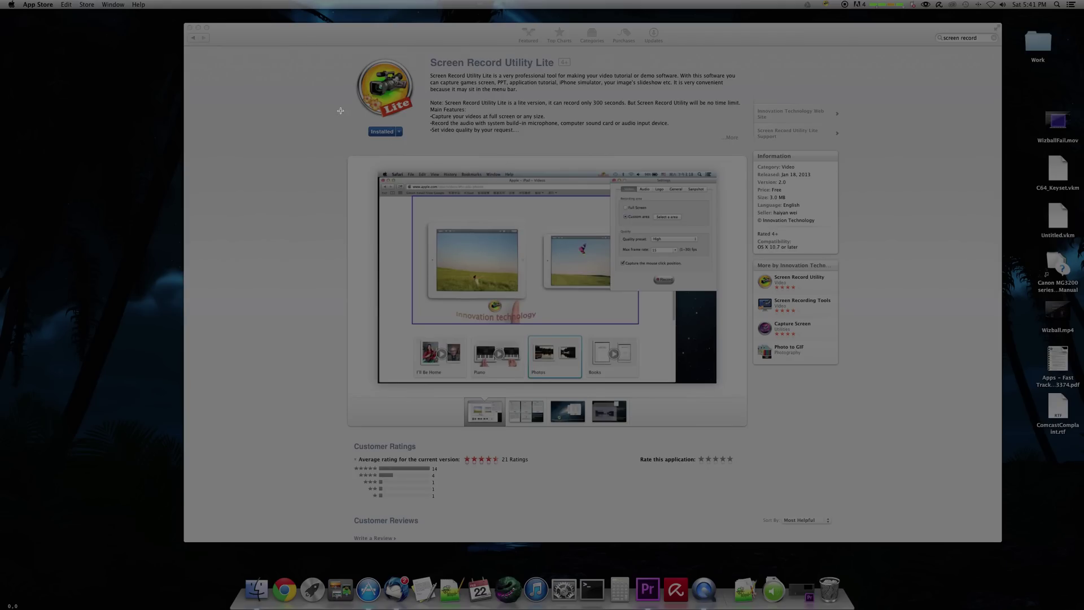
pyautogui.moveTo(314, 80); pyautogui.dragTo(814, 544)
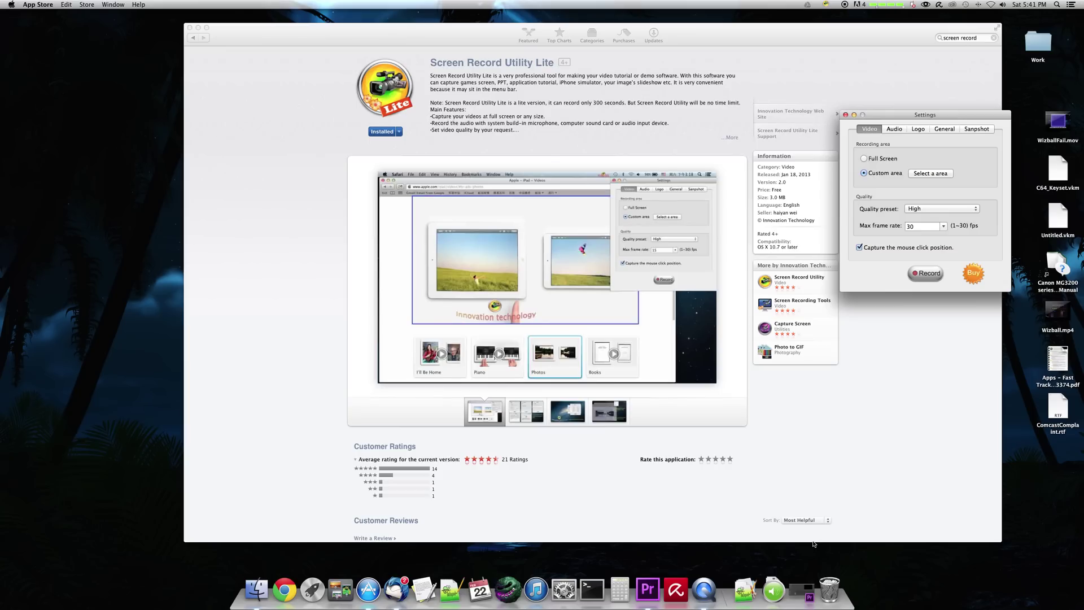
# Switch the recording area to Full Screen and keep the High quality preset
pyautogui.click(865, 159)
pyautogui.click(920, 208)
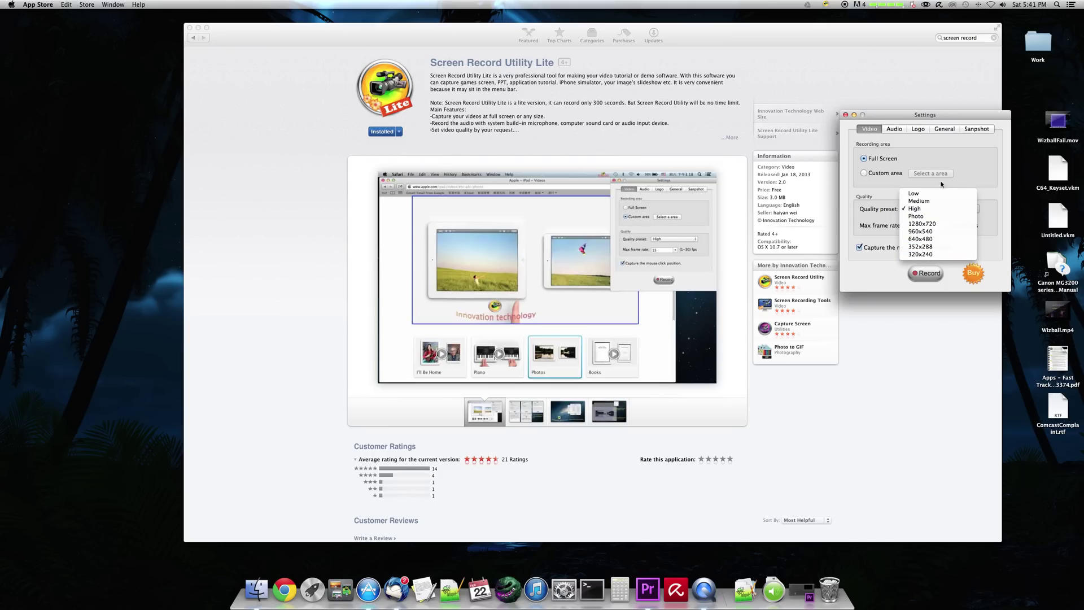
pyautogui.click(955, 166)
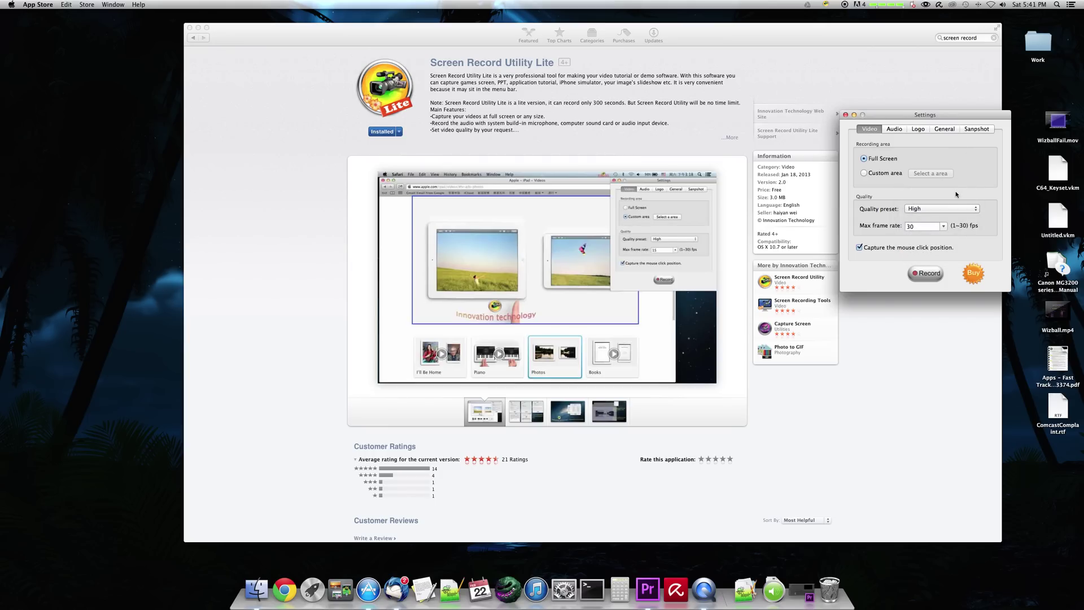
# Set the maximum frame rate to 30 fps, after briefly trying 20
pyautogui.click(943, 226)
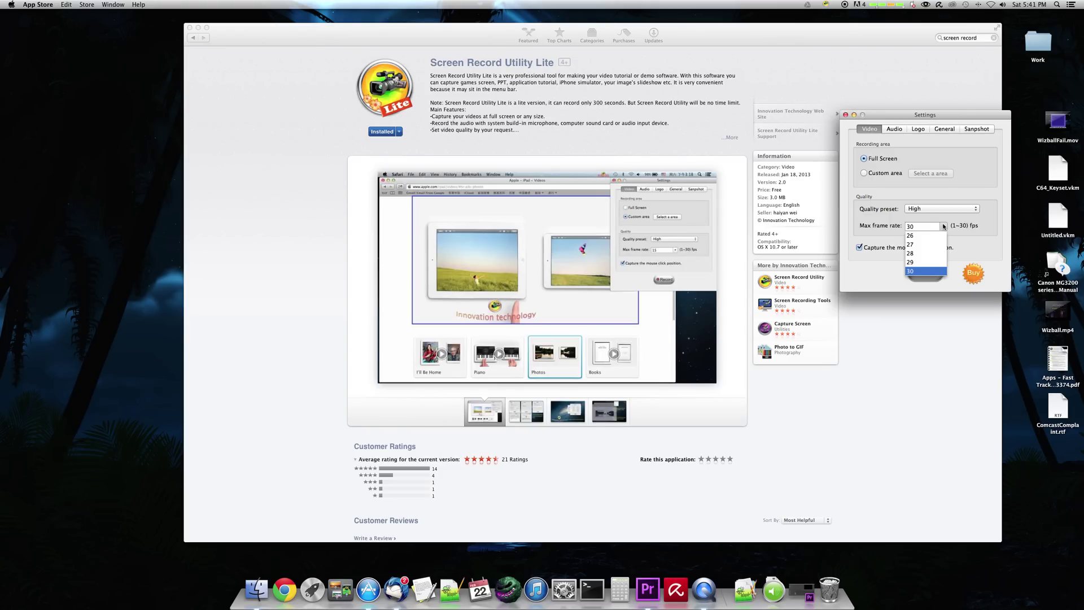
pyautogui.scroll(3, 938, 247)
pyautogui.scroll(4, 937, 248)
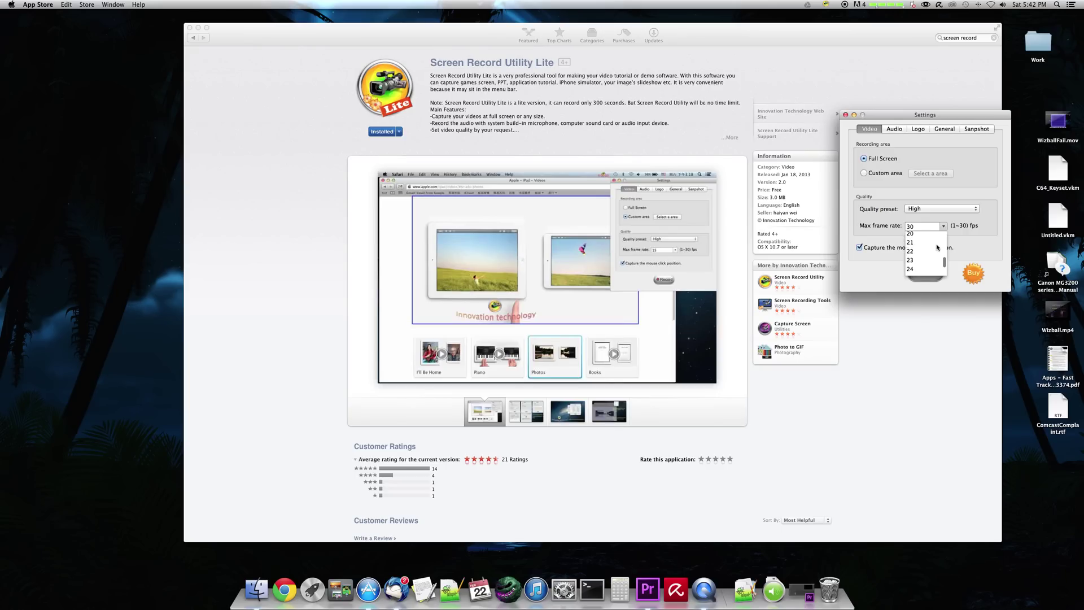
pyautogui.click(938, 244)
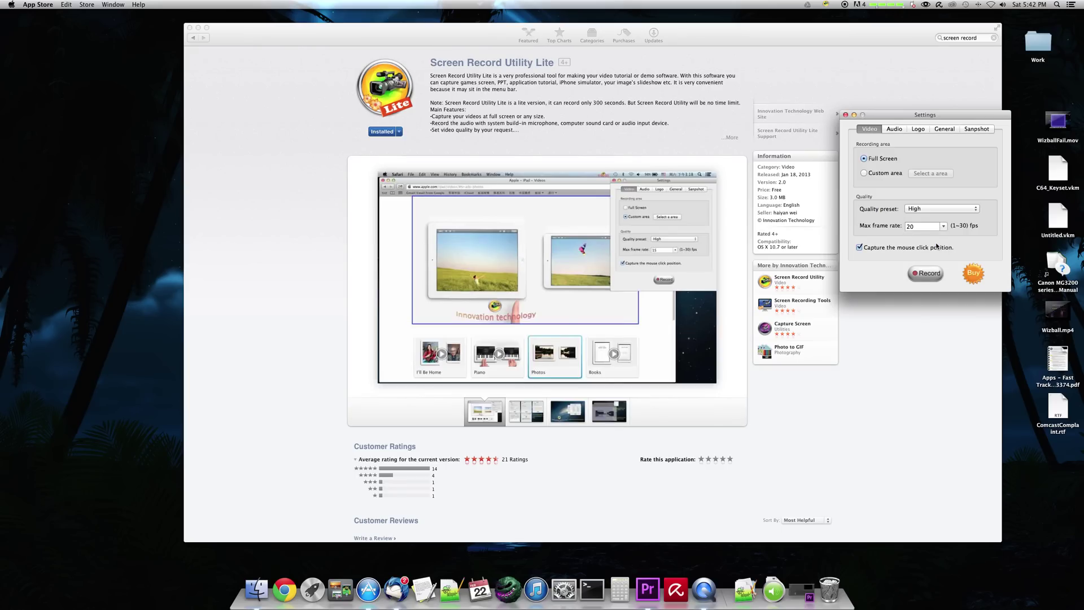
pyautogui.click(944, 228)
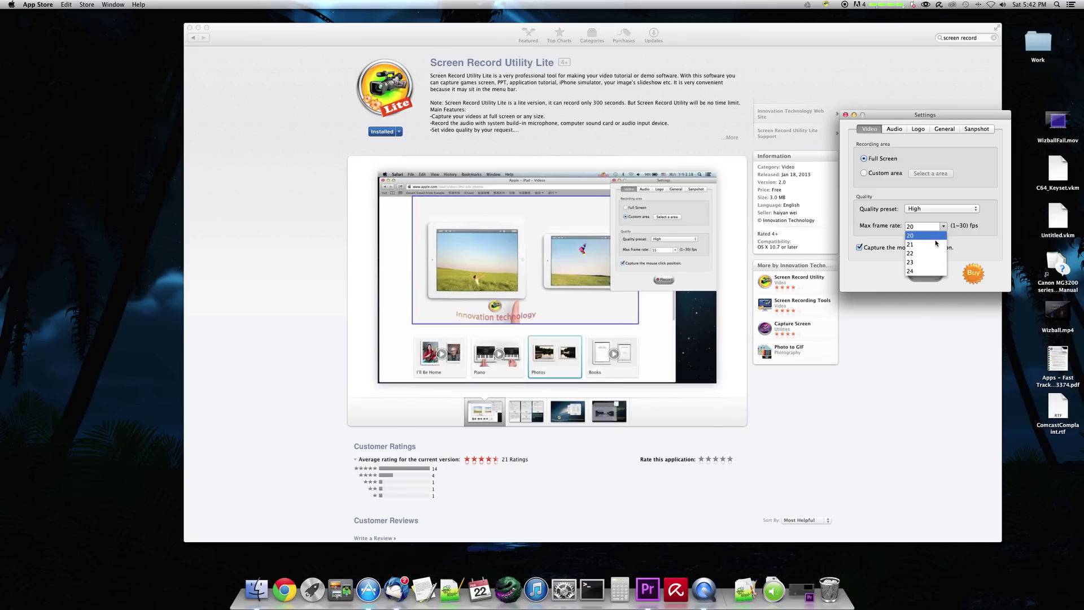
pyautogui.click(942, 220)
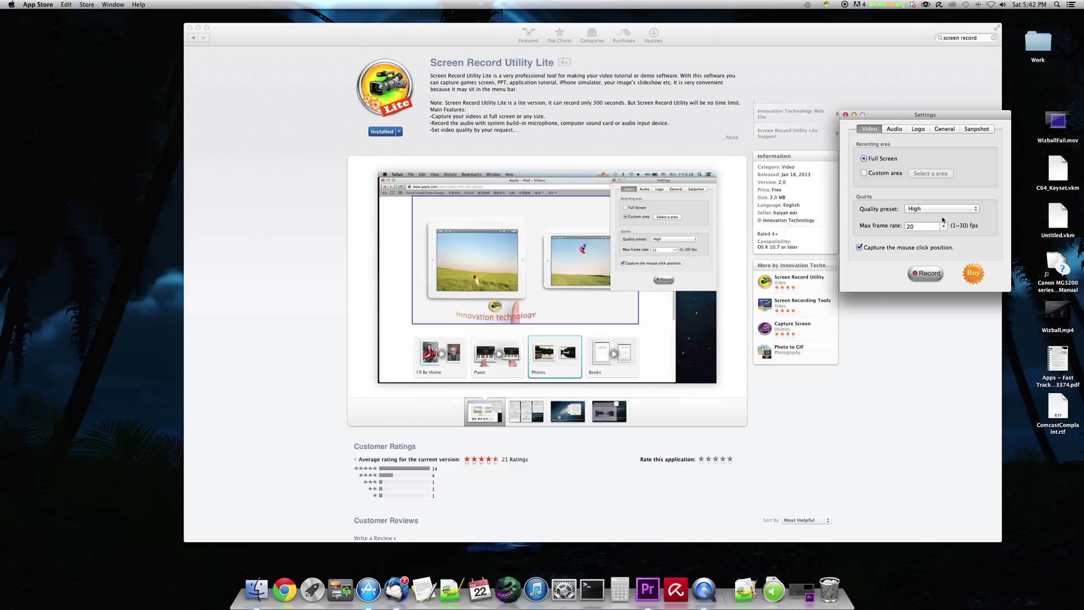
pyautogui.click(944, 227)
pyautogui.scroll(-3, 937, 257)
pyautogui.scroll(-2, 937, 255)
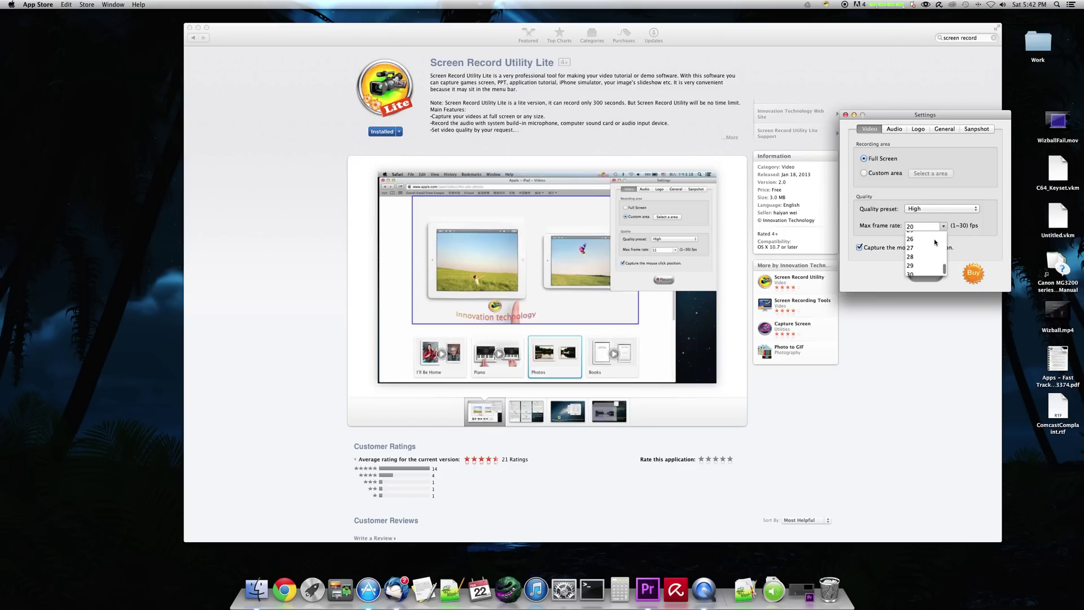
pyautogui.click(920, 274)
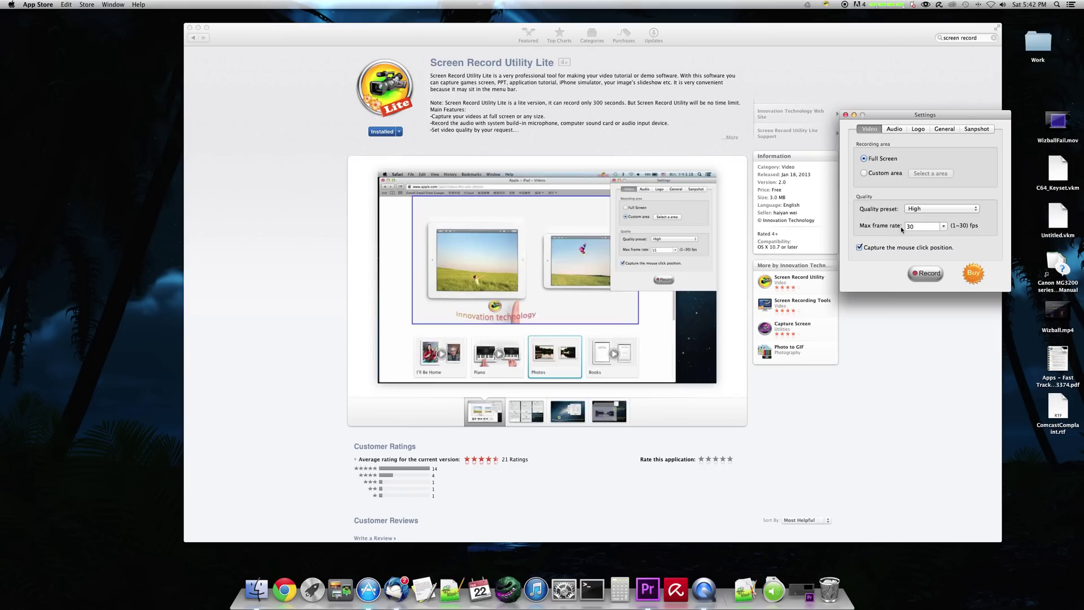
pyautogui.click(943, 226)
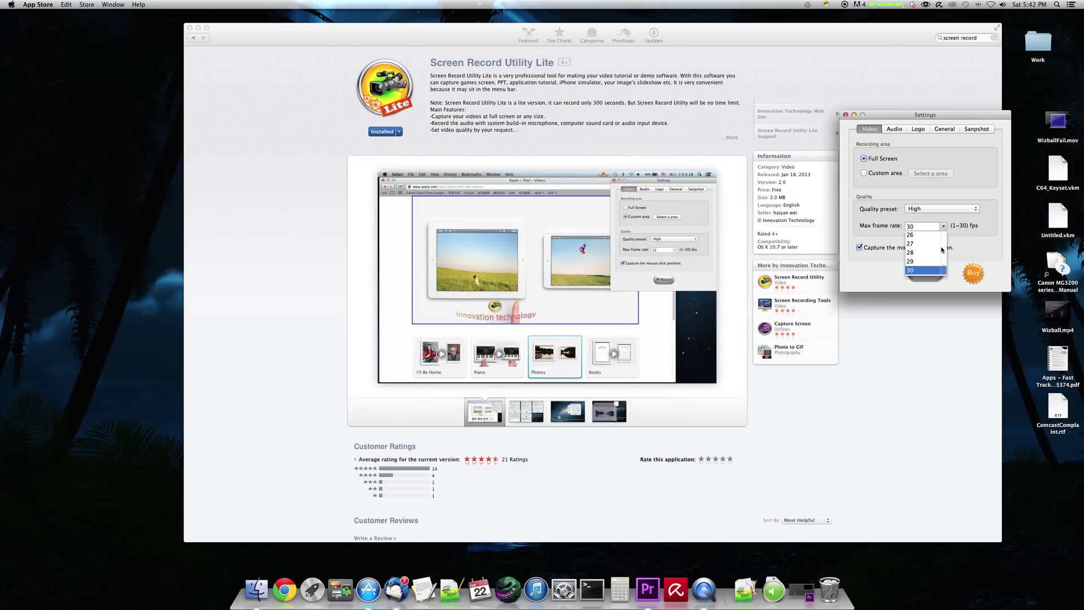
pyautogui.scroll(1, 942, 249)
pyautogui.click(964, 225)
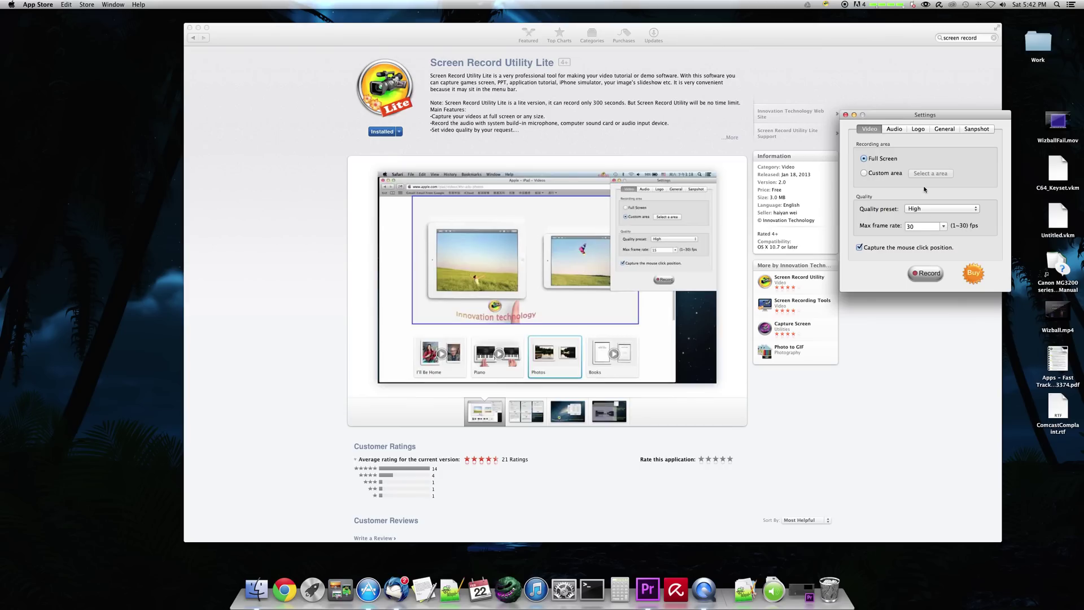
# Review the Audio and General settings, leave automatic stop off, and go back in App Store
pyautogui.click(897, 129)
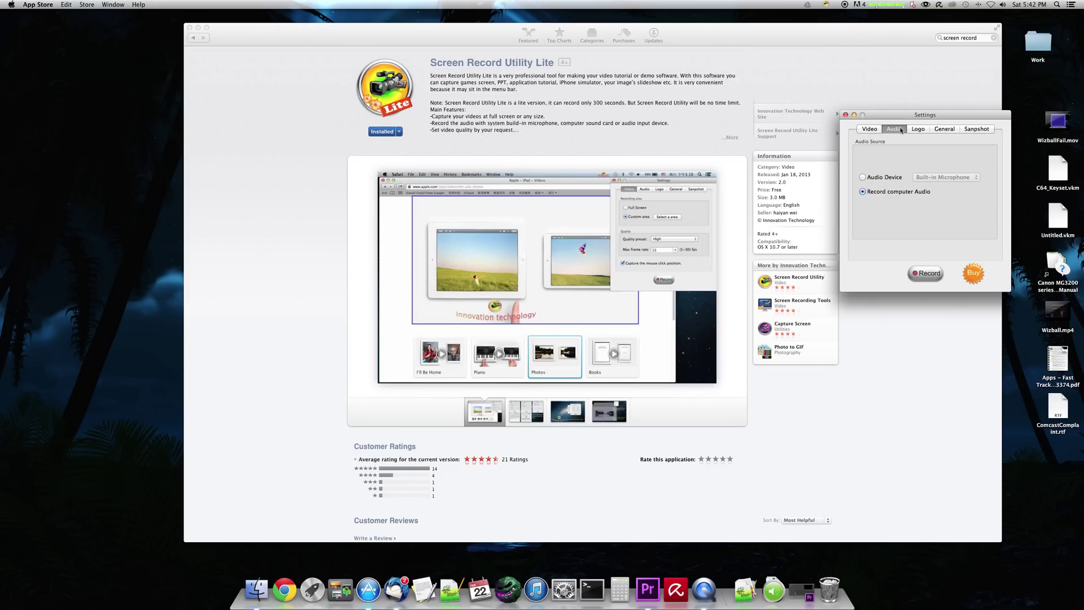
pyautogui.click(949, 129)
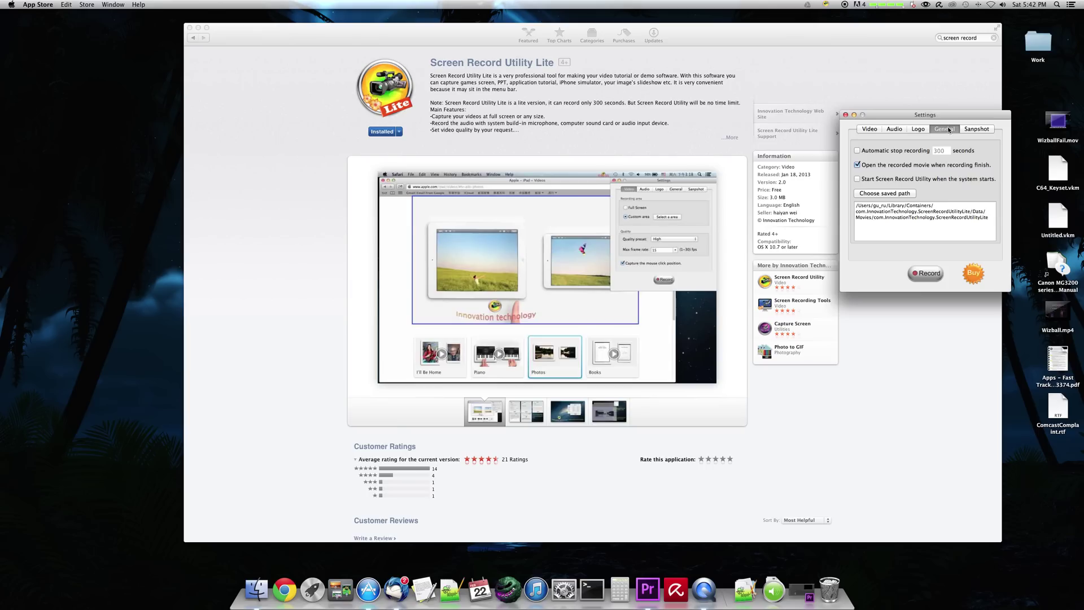
pyautogui.click(888, 151)
pyautogui.click(888, 151)
pyautogui.click(448, 99)
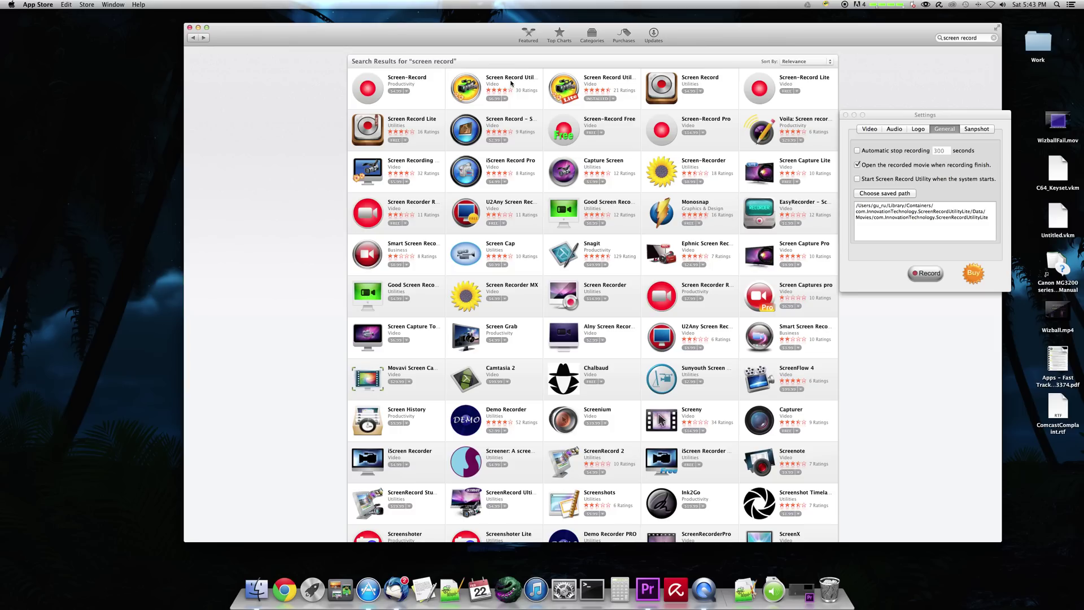
# Open the $6.99 Screen Record Utility page and expand its full feature description
pyautogui.click(511, 83)
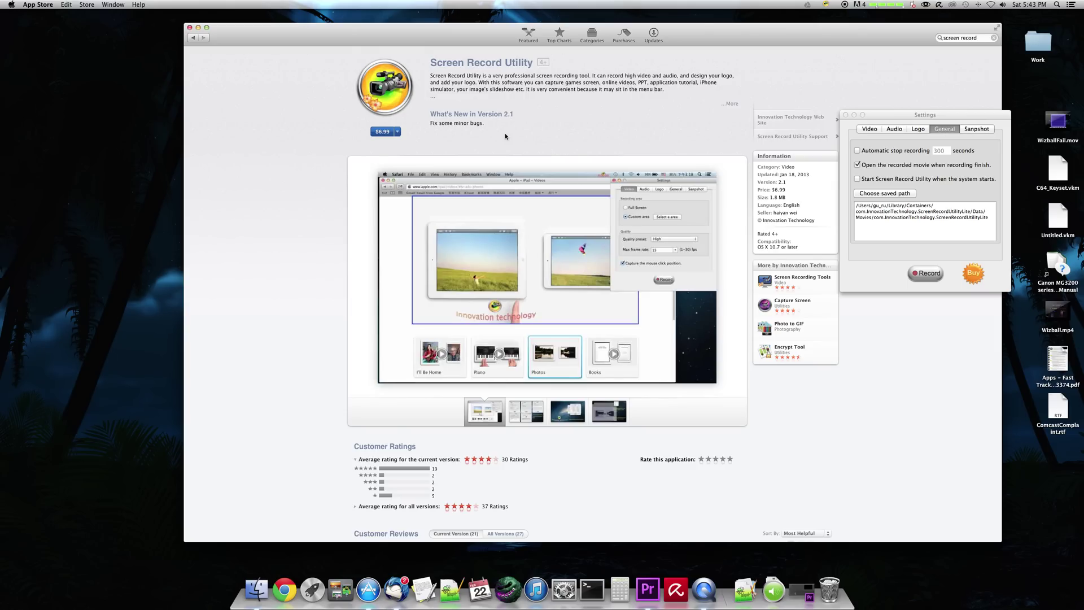
pyautogui.click(732, 105)
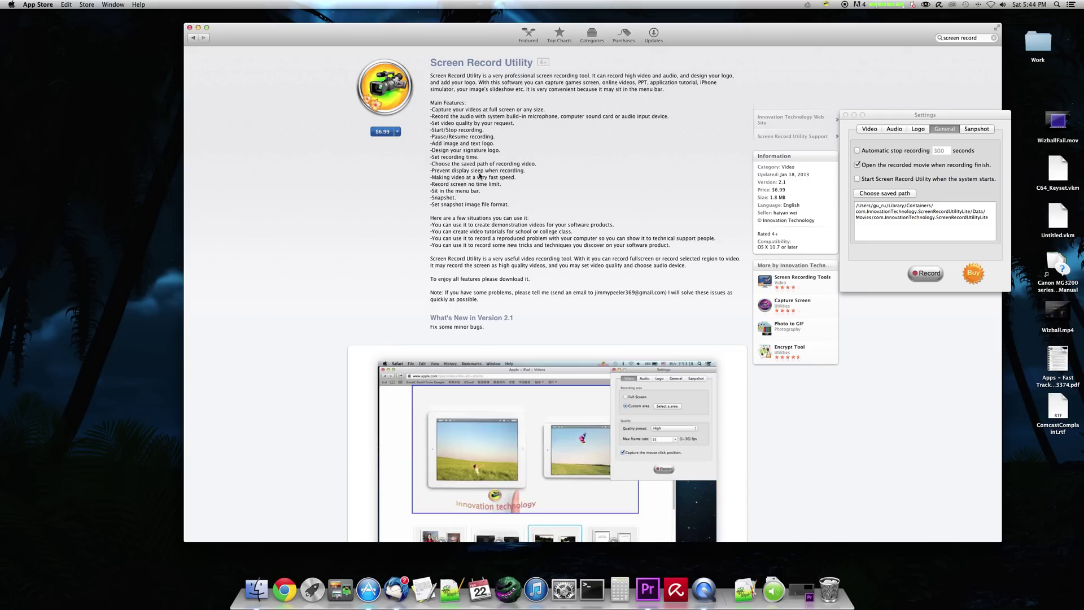
pyautogui.click(926, 224)
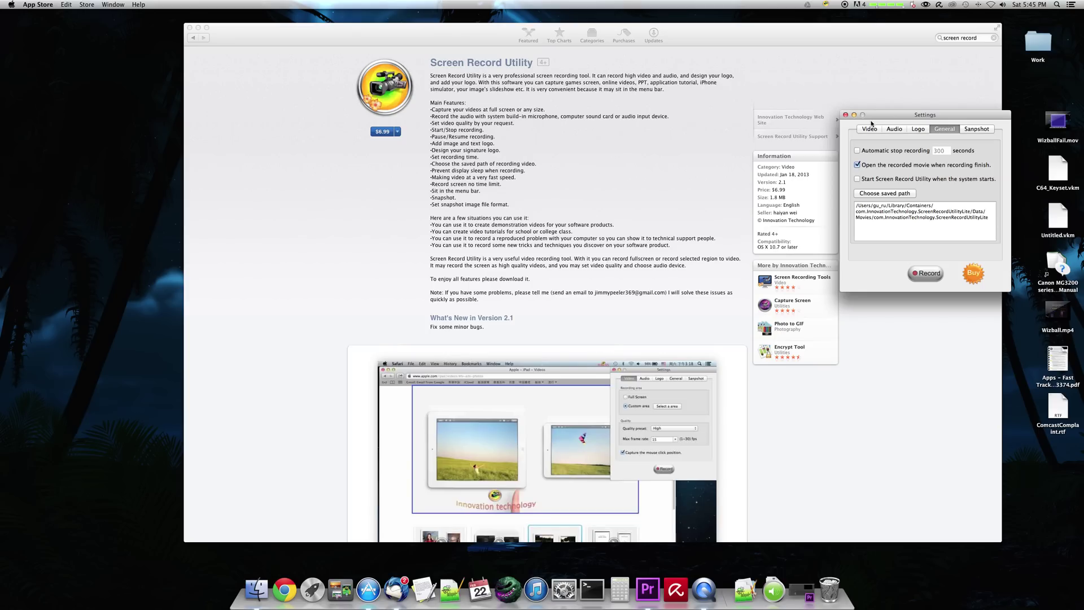
# Return to the App Store 'screen record' results list
pyautogui.click(191, 38)
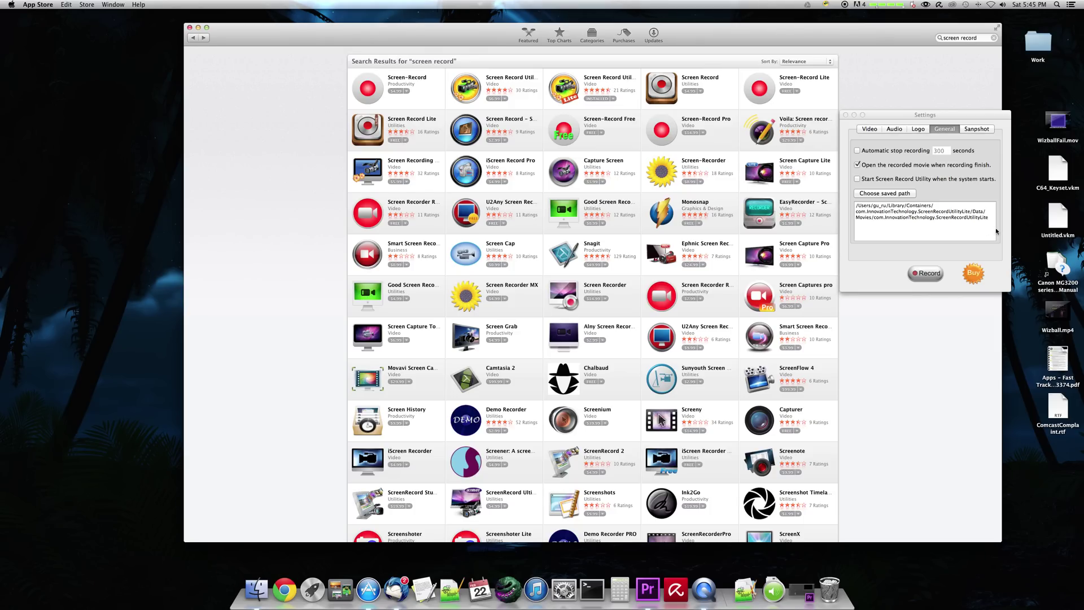
pyautogui.click(897, 130)
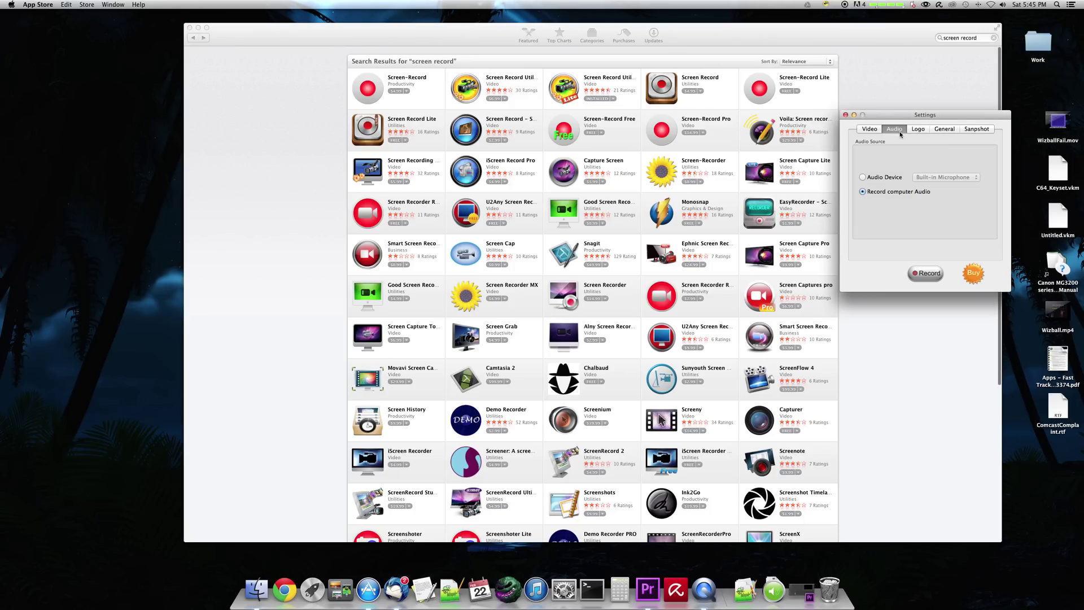
pyautogui.click(875, 177)
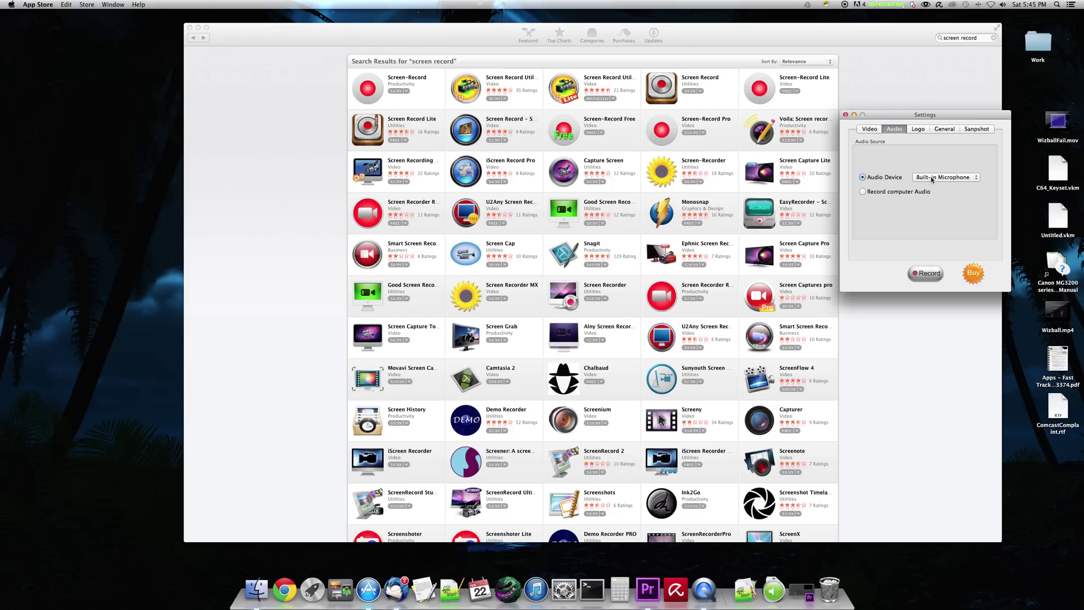
pyautogui.click(903, 192)
# Browse the Logo, General and Snapshot tabs, leaving the snapshot file type unchanged
pyautogui.click(919, 129)
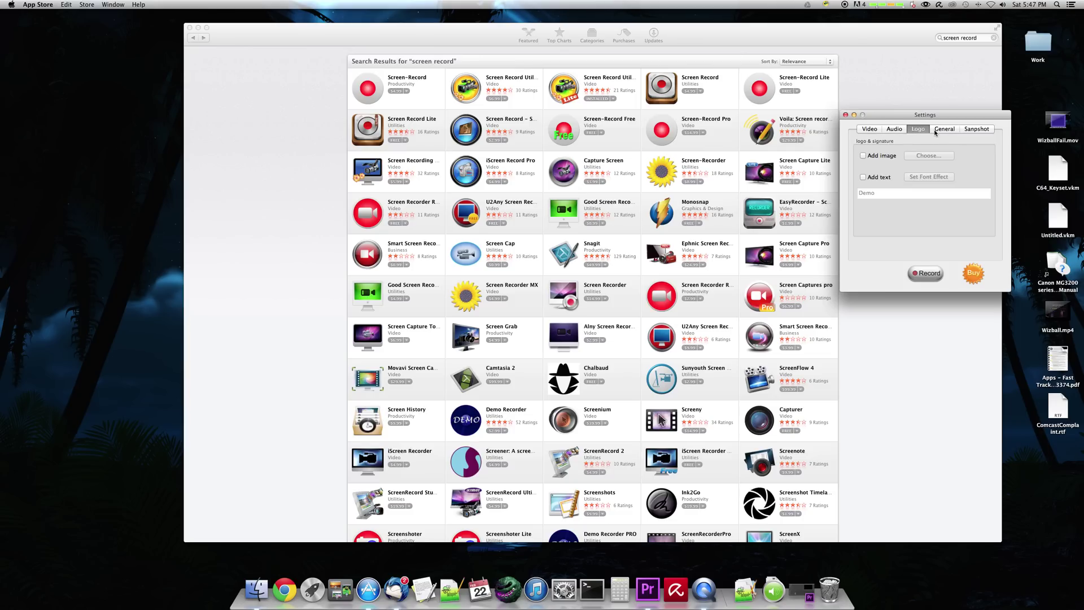
pyautogui.click(935, 132)
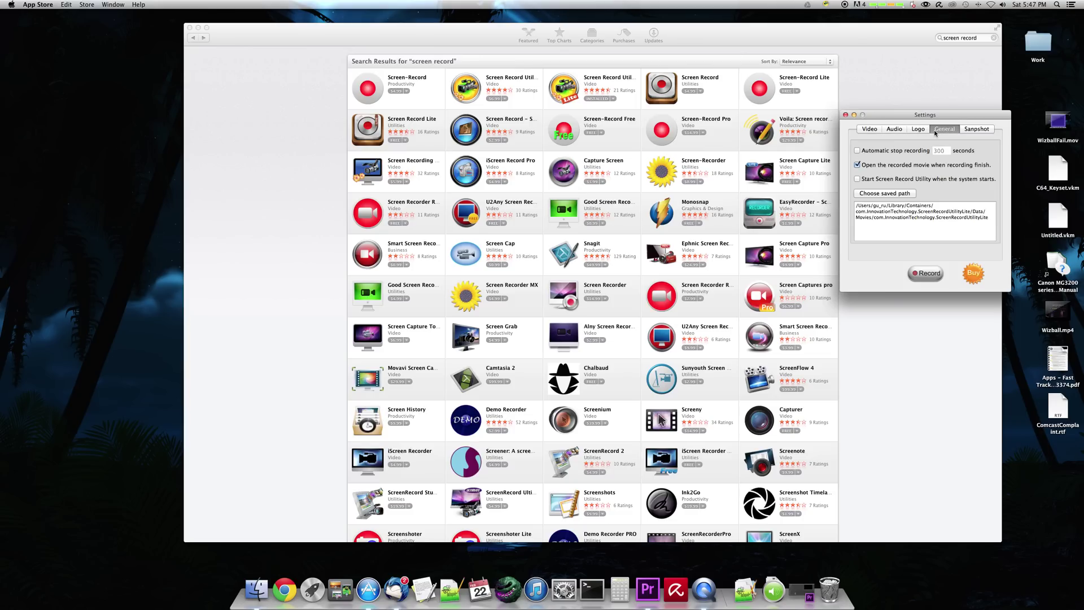
pyautogui.click(968, 132)
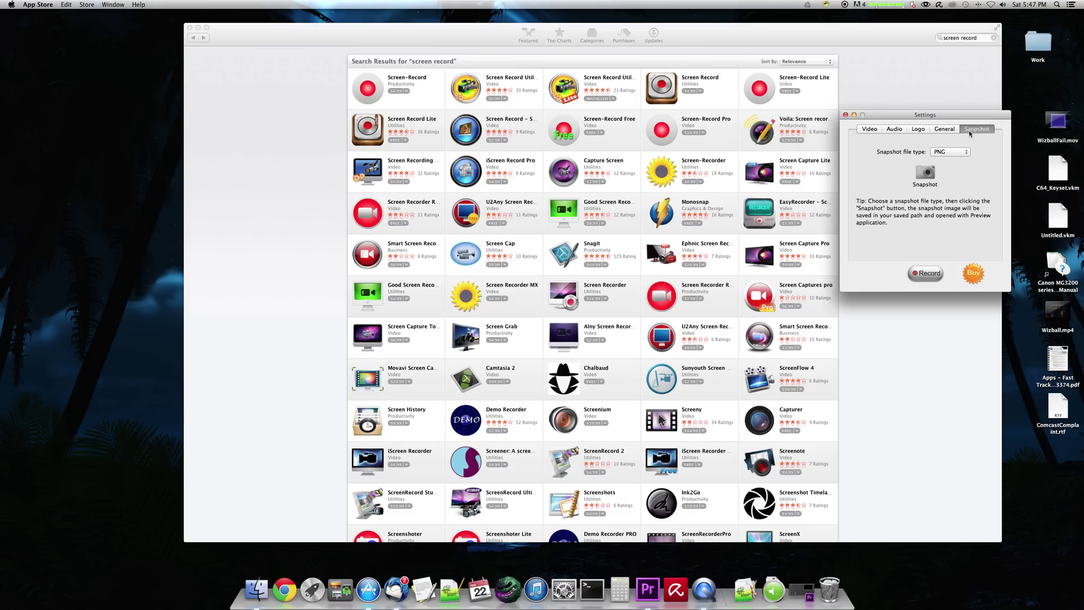
pyautogui.click(948, 152)
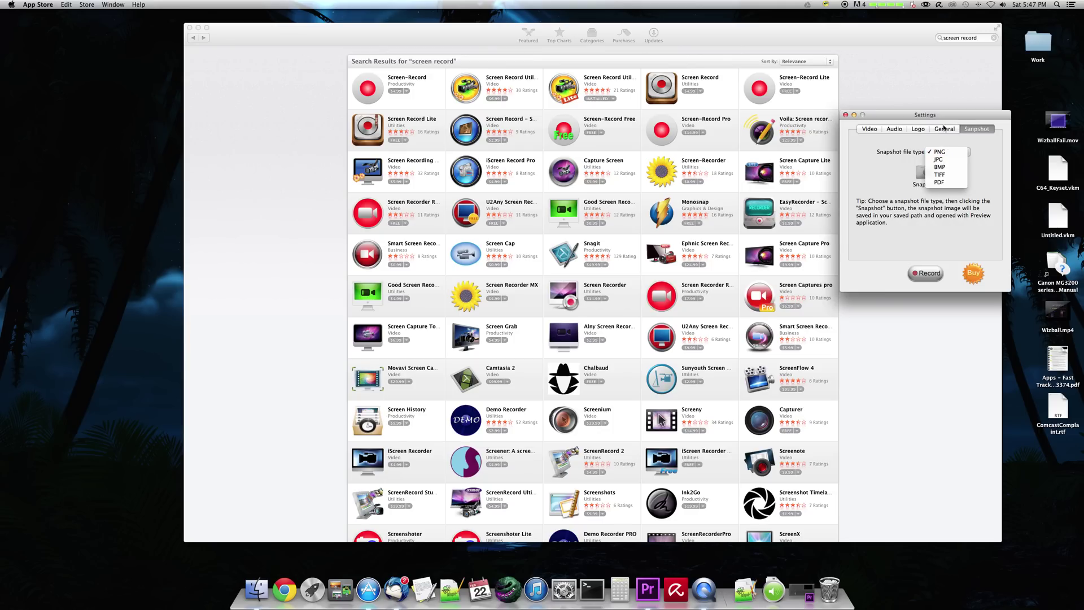
pyautogui.click(944, 131)
# Toggle launch at system start on and off, then cycle through Logo and Audio back to Video
pyautogui.click(944, 130)
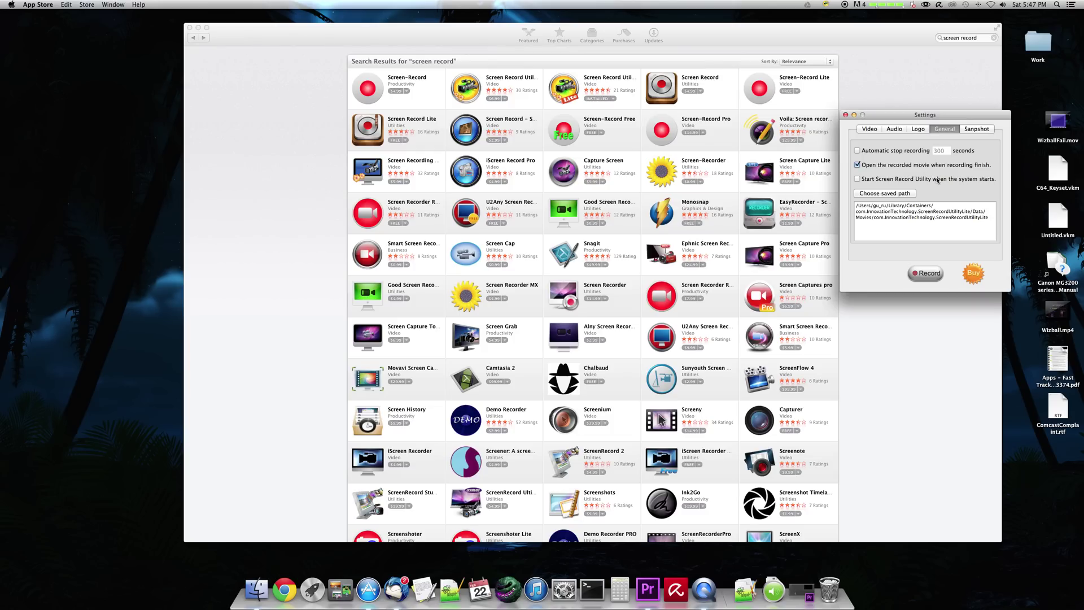
pyautogui.click(912, 178)
pyautogui.click(911, 179)
pyautogui.click(916, 127)
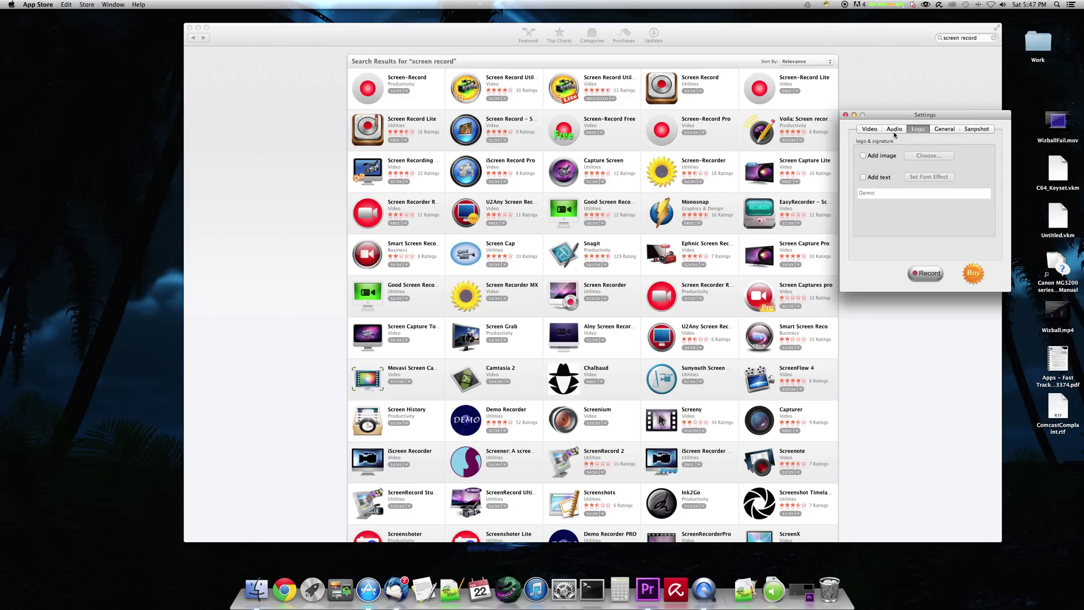
pyautogui.click(894, 130)
pyautogui.click(873, 131)
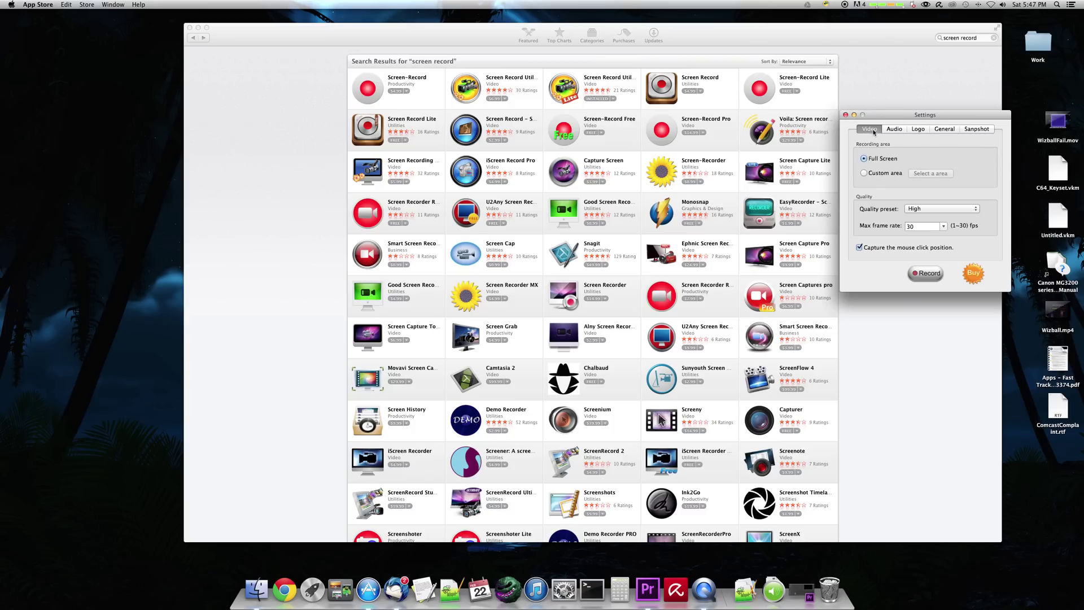
pyautogui.click(896, 130)
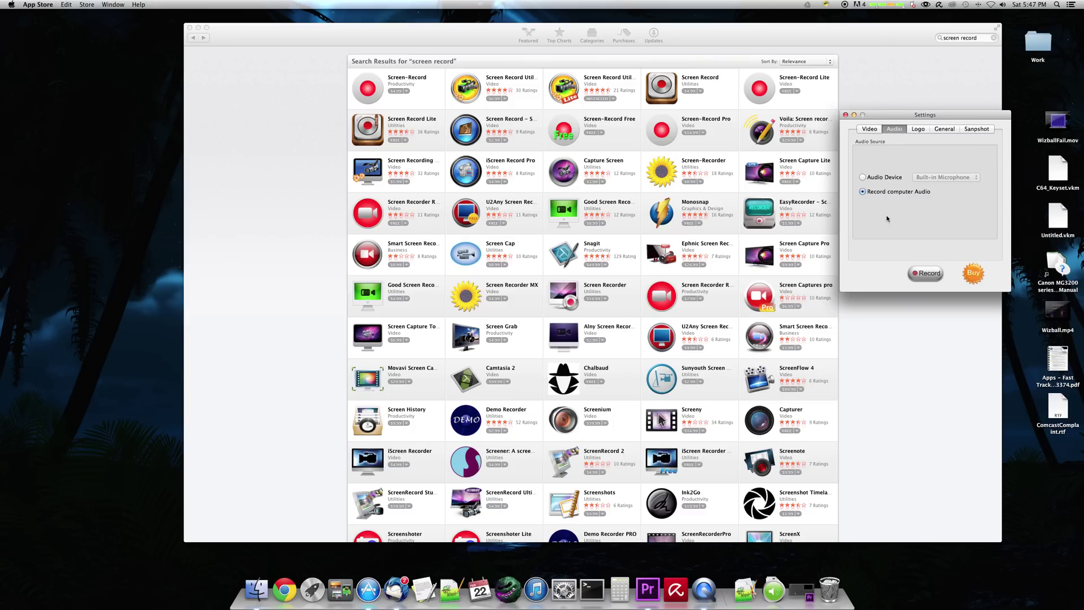
pyautogui.click(863, 133)
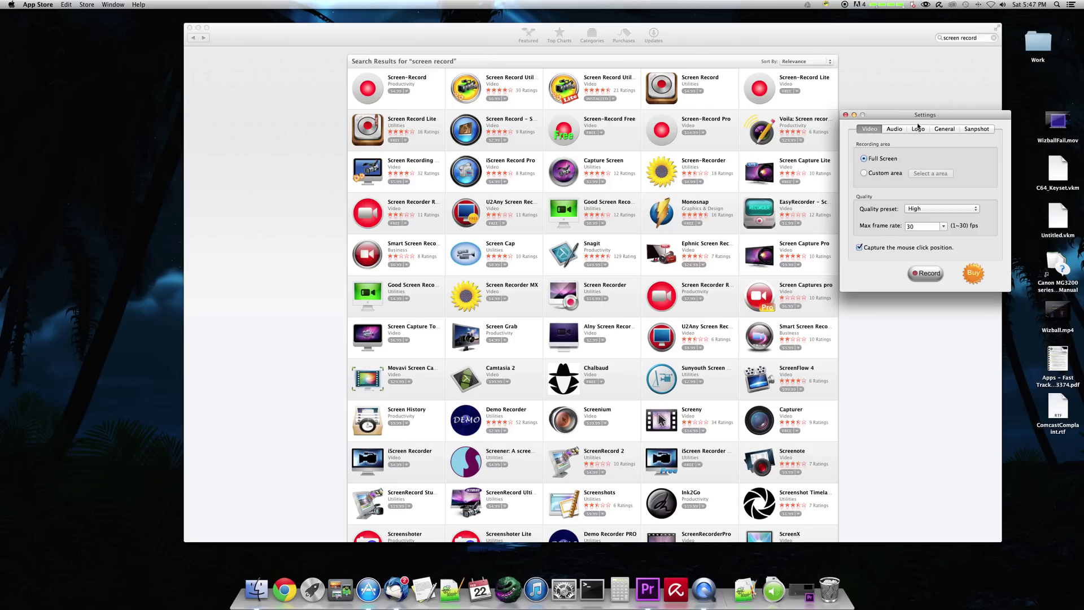
# Mark a custom recording area over the central results and keep Record computer Audio selected
pyautogui.click(872, 173)
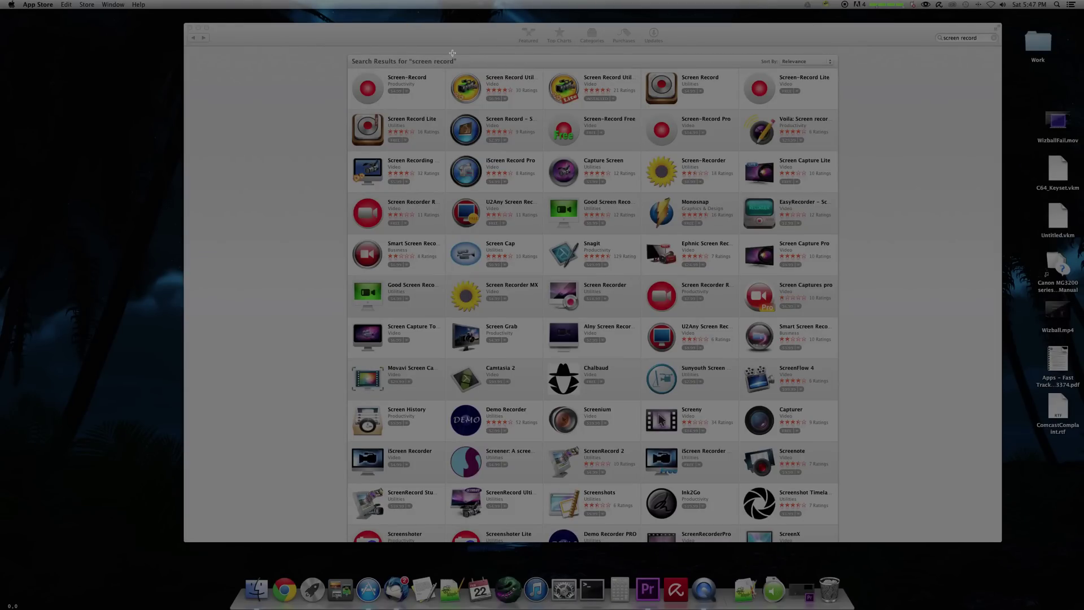
pyautogui.moveTo(450, 52); pyautogui.dragTo(672, 271)
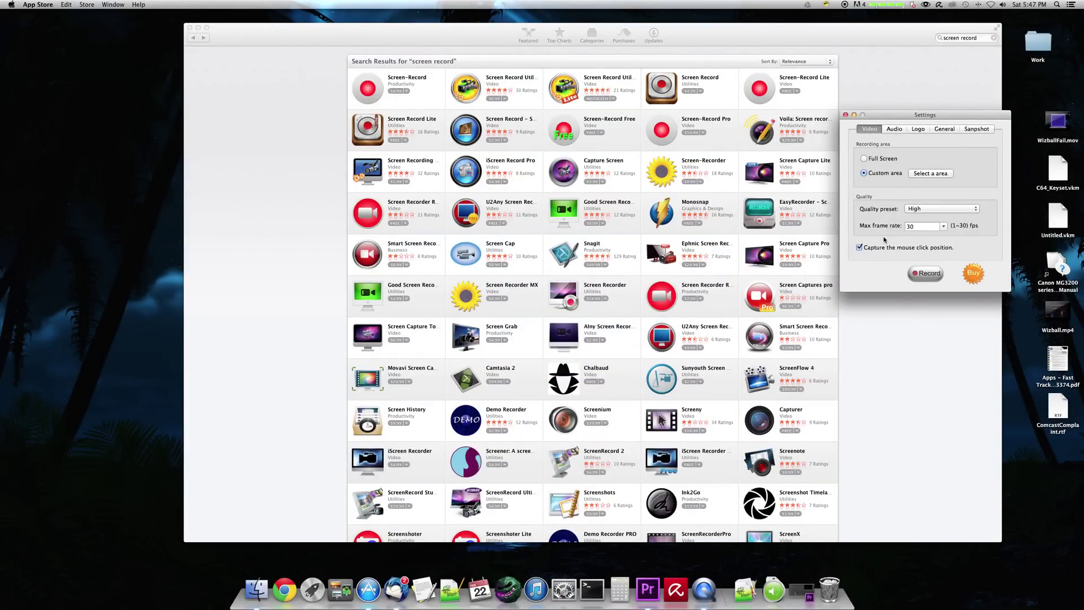
pyautogui.click(895, 129)
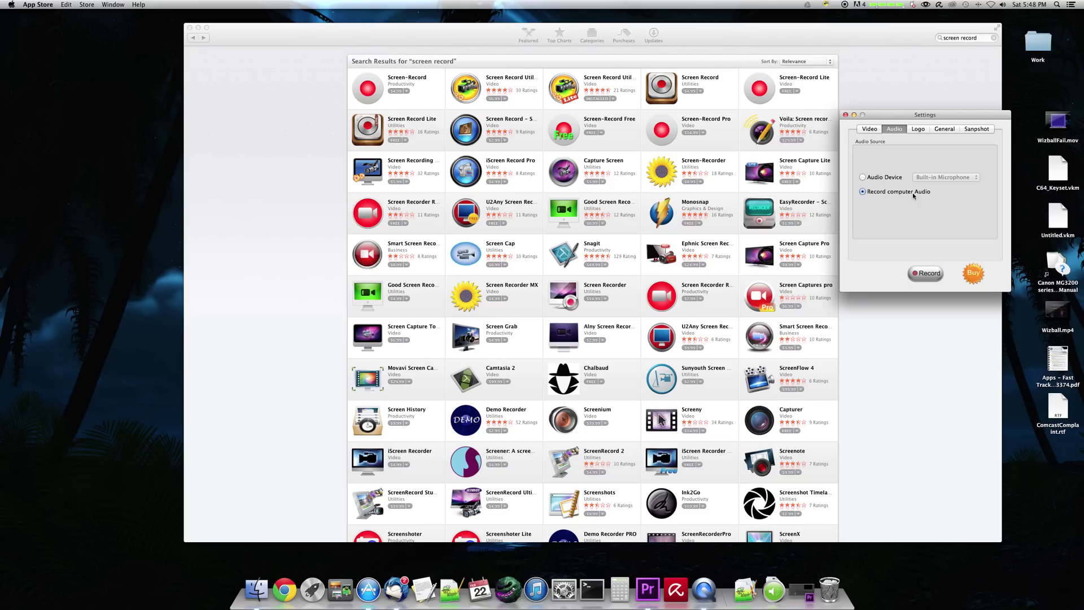
pyautogui.click(884, 178)
pyautogui.click(938, 177)
pyautogui.click(952, 204)
pyautogui.click(894, 193)
pyautogui.click(876, 175)
pyautogui.click(879, 193)
# Record a brief test of the chosen area, then stop it and close the test movie
pyautogui.click(923, 274)
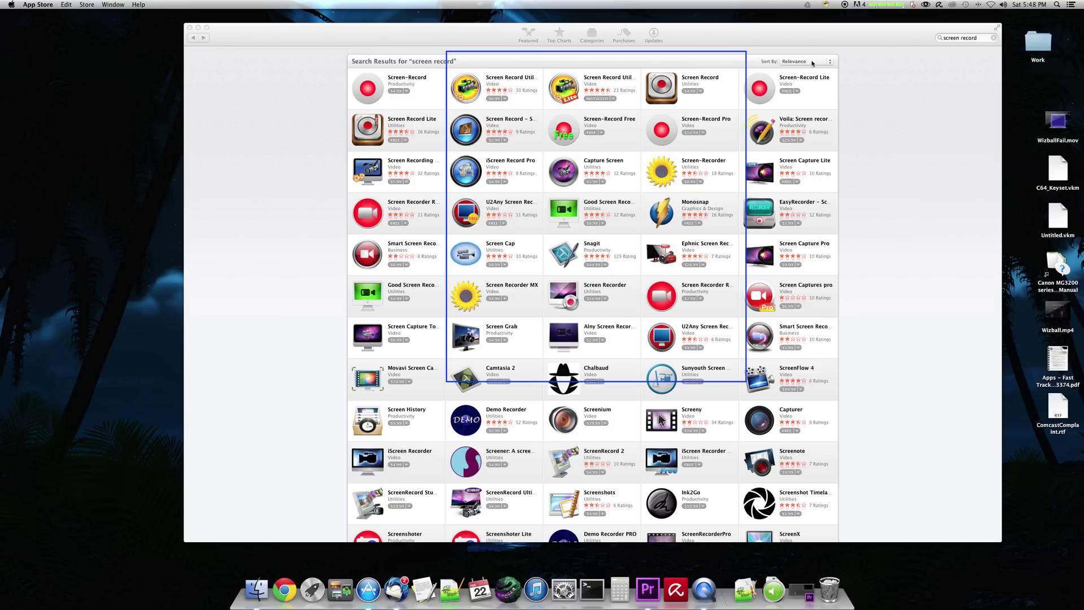
pyautogui.click(826, 4)
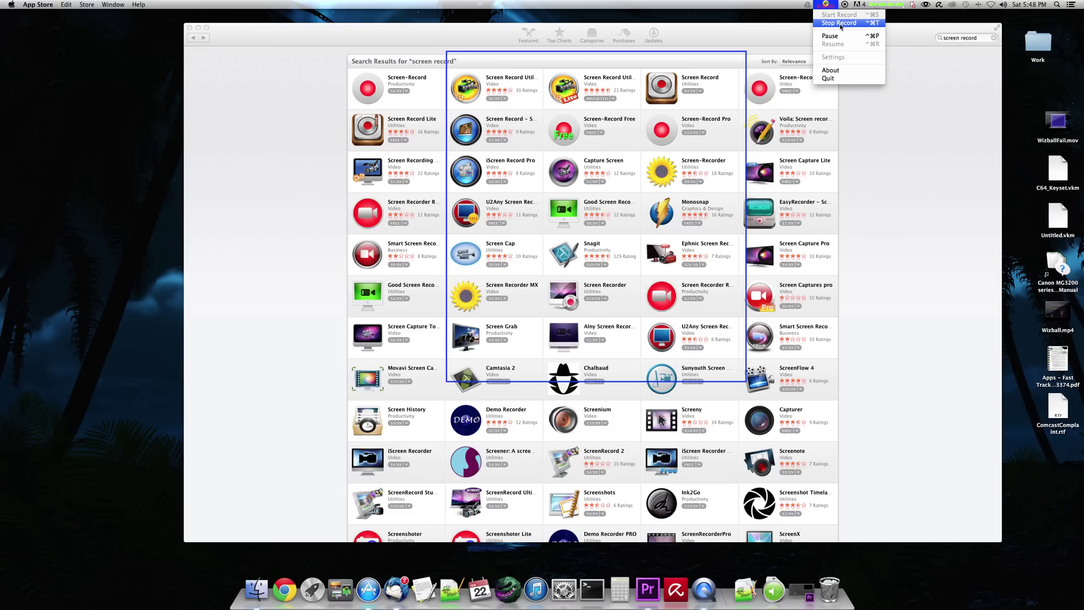
pyautogui.click(840, 23)
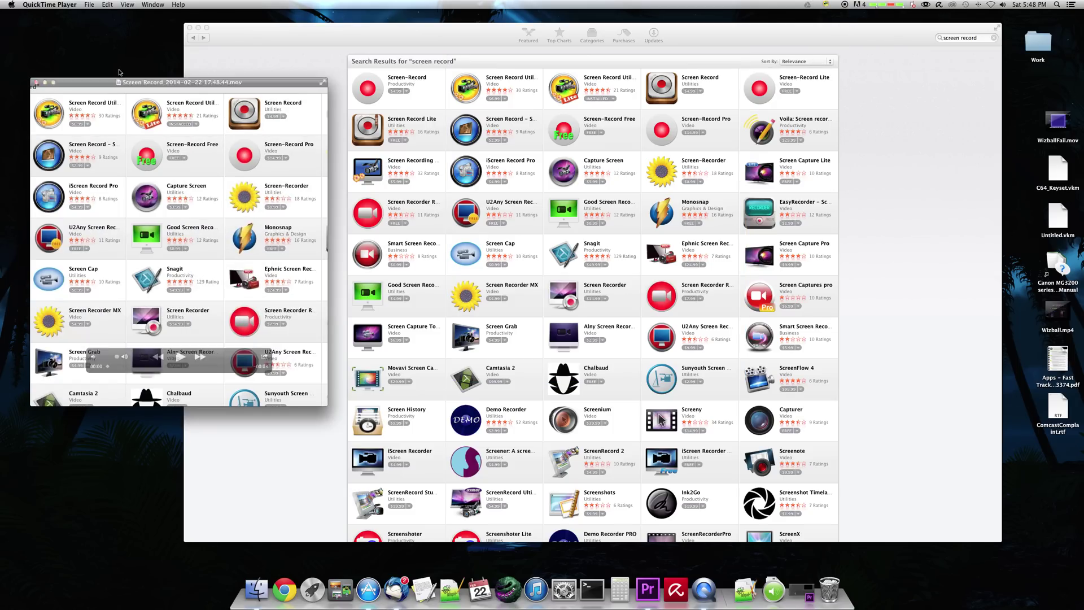
pyautogui.click(36, 82)
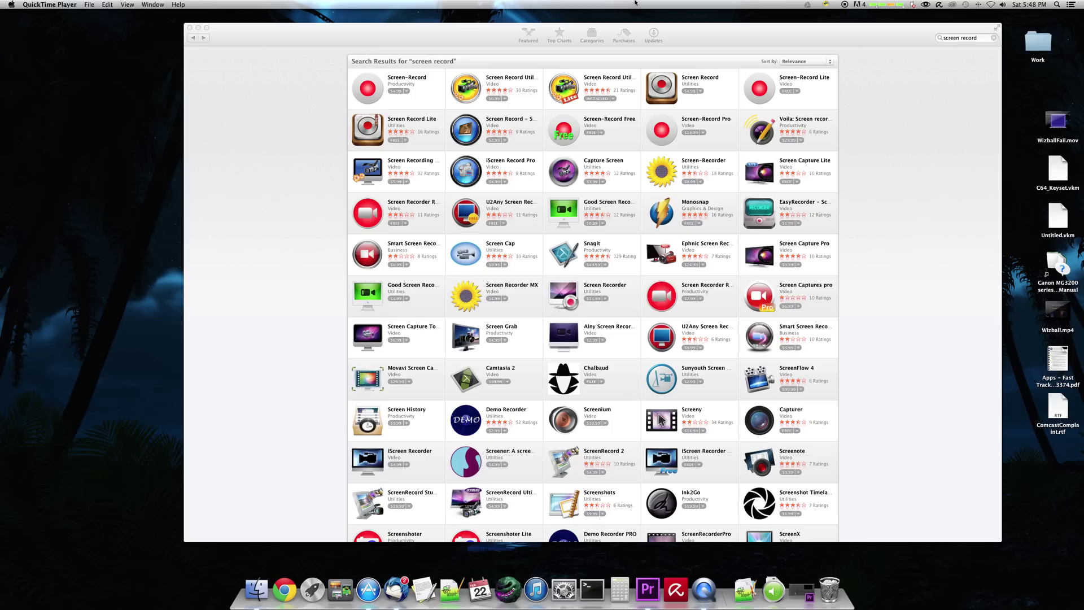
# Set the recorder's video recording area back to Full Screen in Settings
pyautogui.click(826, 3)
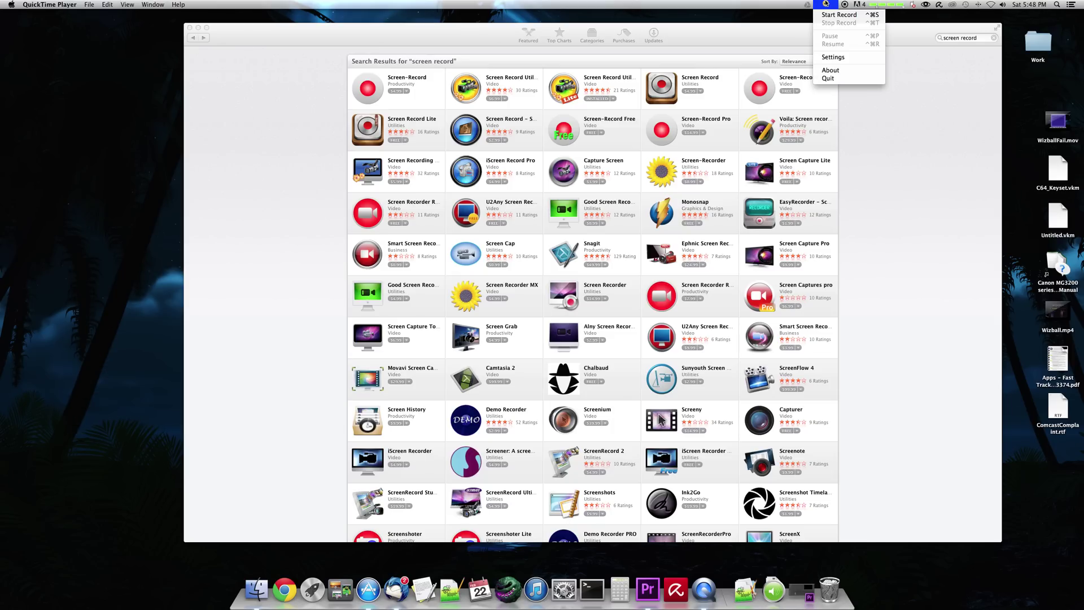
pyautogui.click(834, 57)
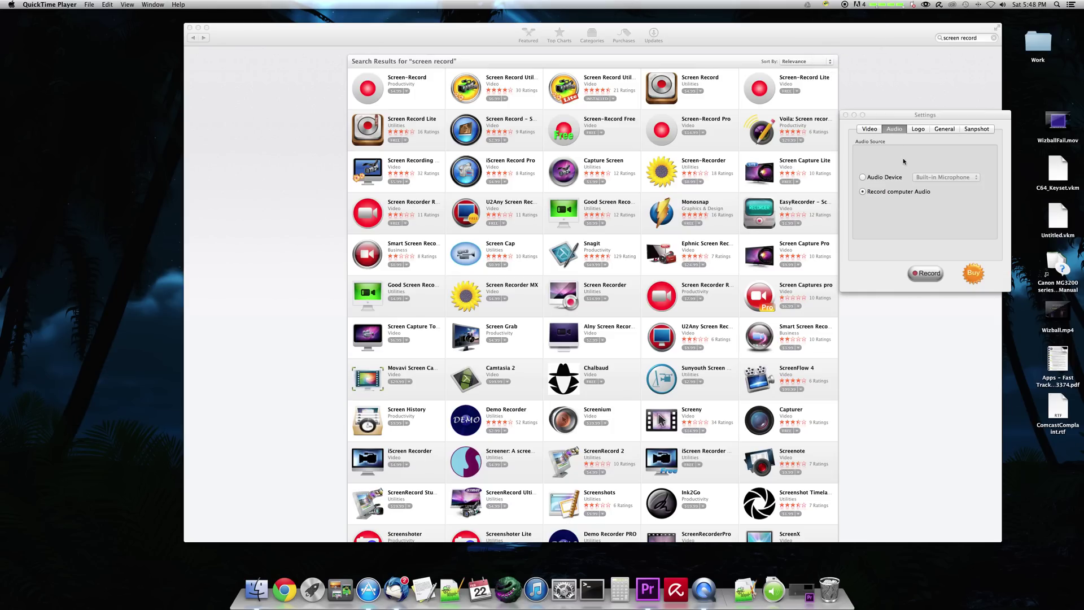
pyautogui.click(873, 130)
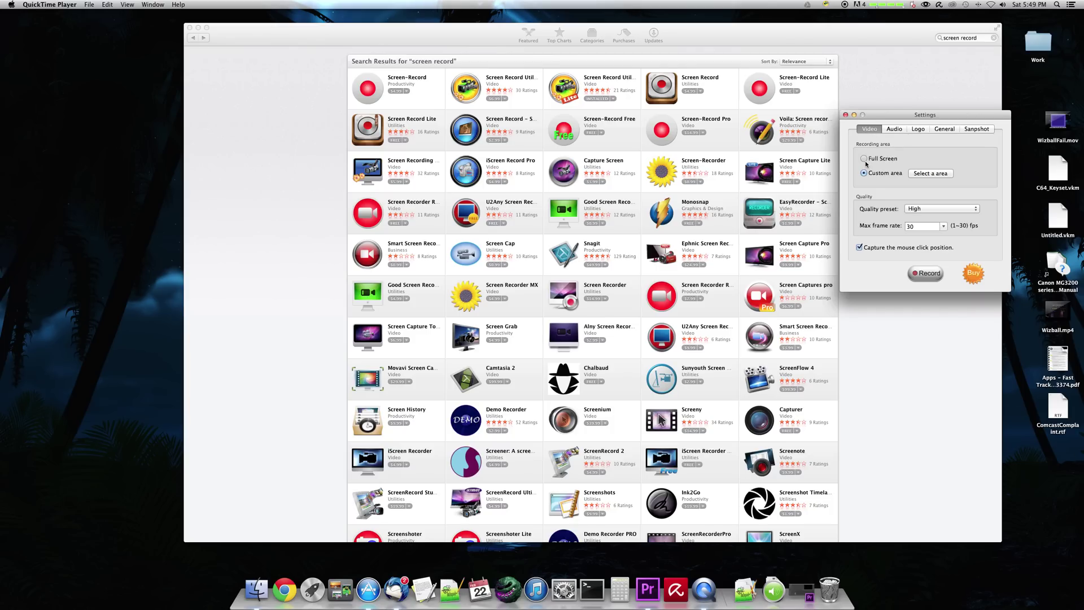
pyautogui.click(864, 160)
# Start a full-screen recording, then steer the wizball, shooting enemies and collecting pearls
pyautogui.click(927, 274)
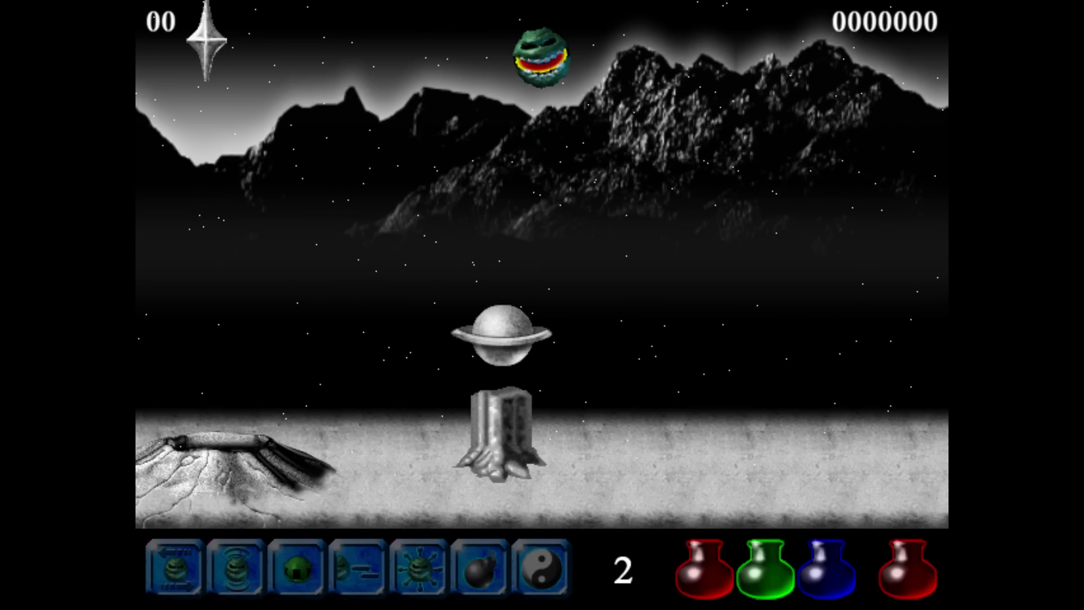
pyautogui.press('Right')
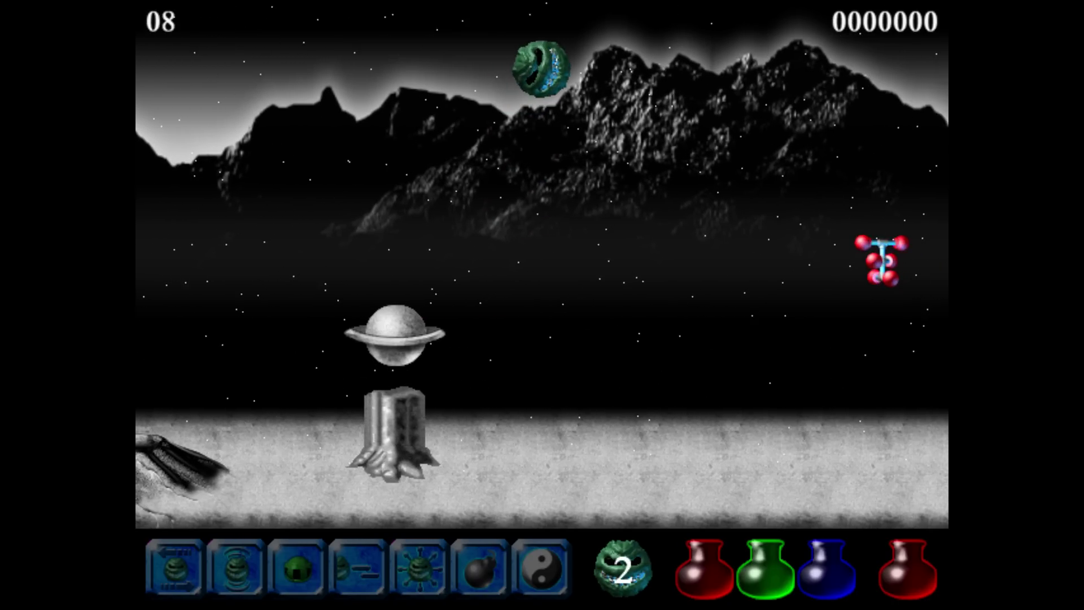
pyautogui.press('space')
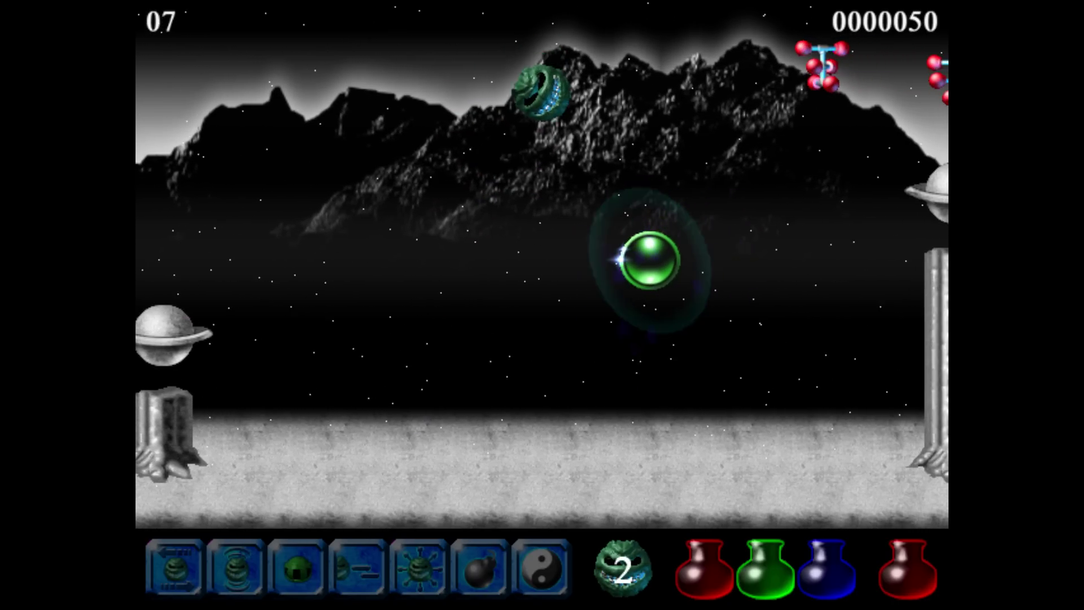
pyautogui.press('space')
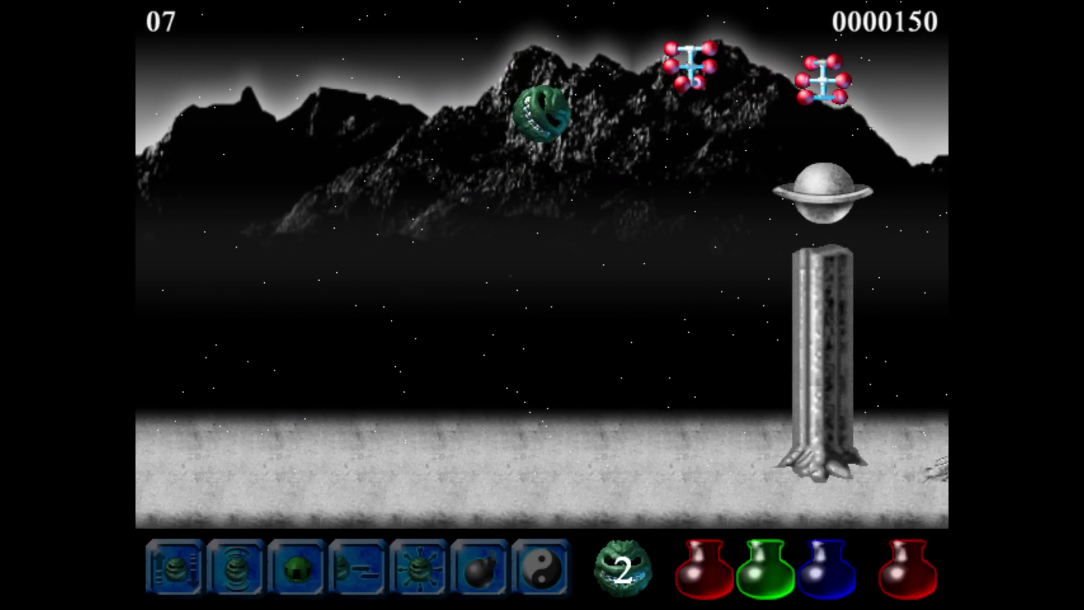
pyautogui.press('Right')
pyautogui.press('space')
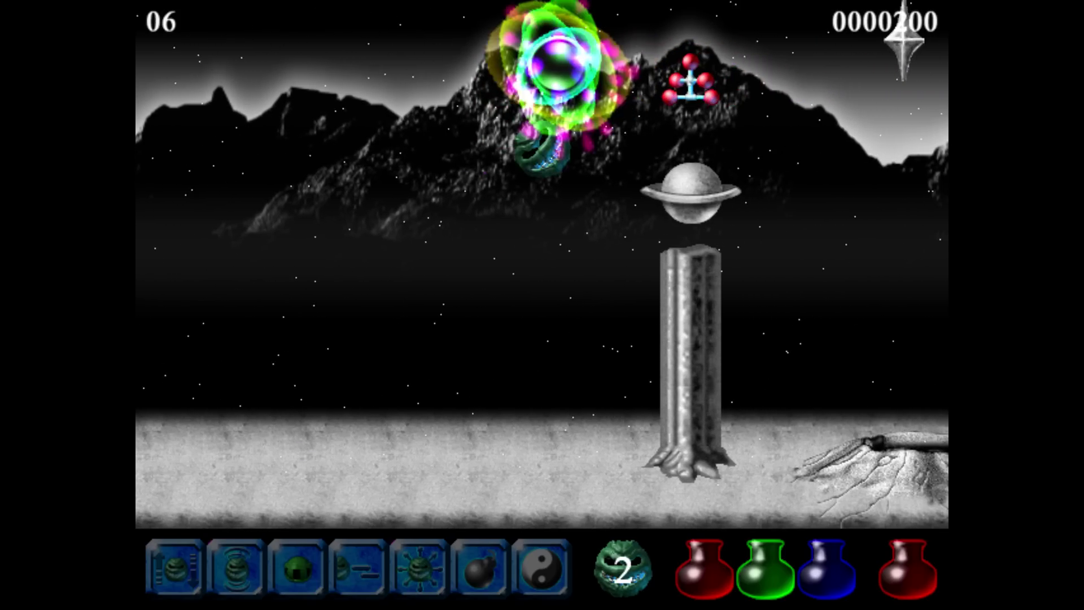
pyautogui.press('Left')
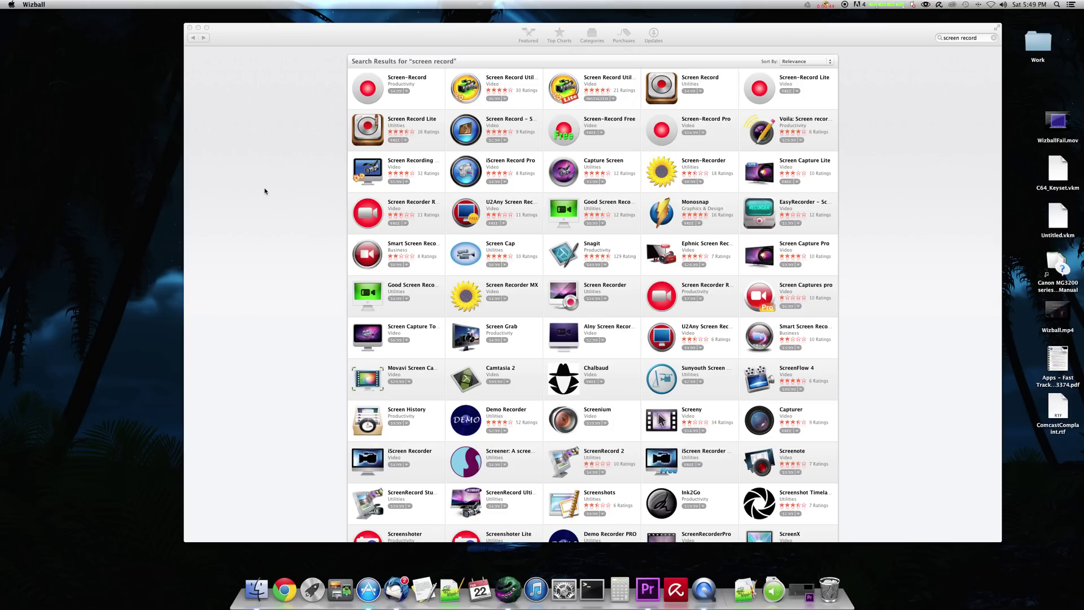
# Stop the gameplay recording and play back Screen Record 2014-02-22 17.49.10.mov in QuickTime
pyautogui.click(826, 4)
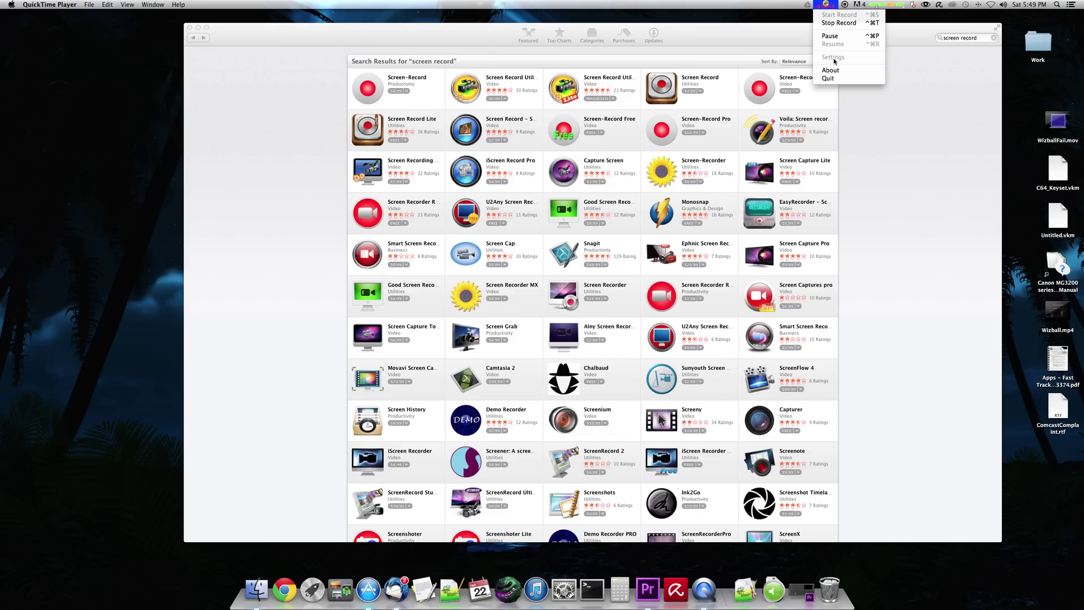
pyautogui.click(843, 23)
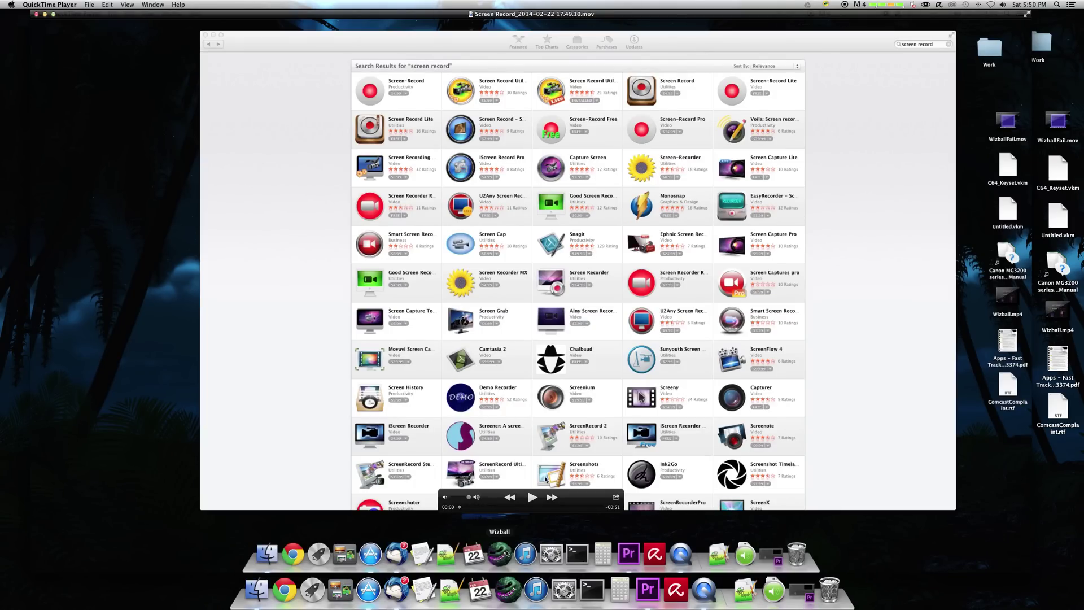
pyautogui.click(532, 497)
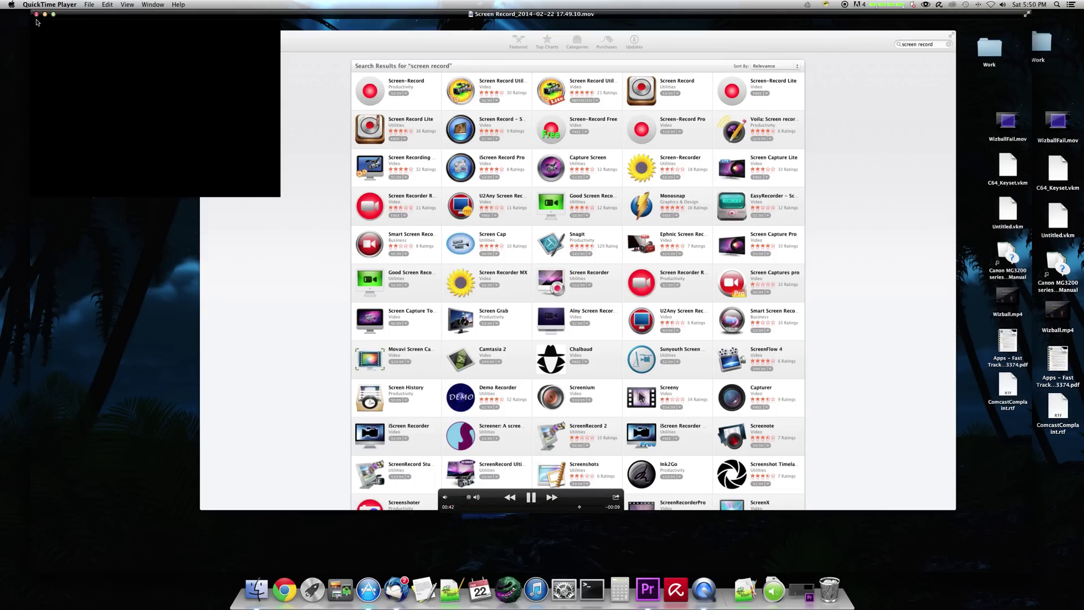
# Close the QuickTime playback window and bring the App Store's 'screen record' results forward
pyautogui.click(36, 13)
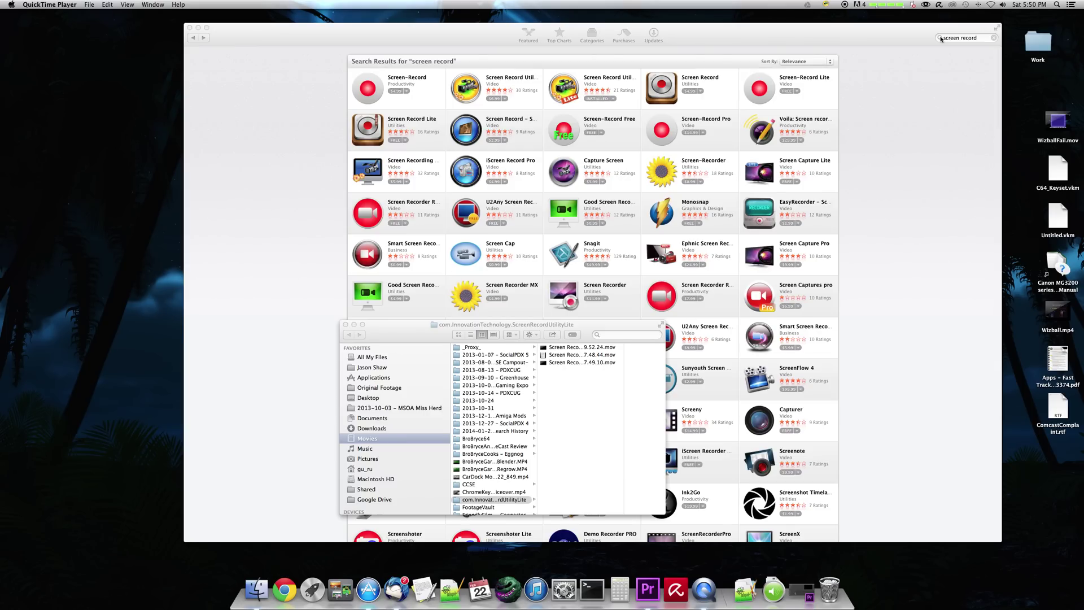
pyautogui.click(621, 77)
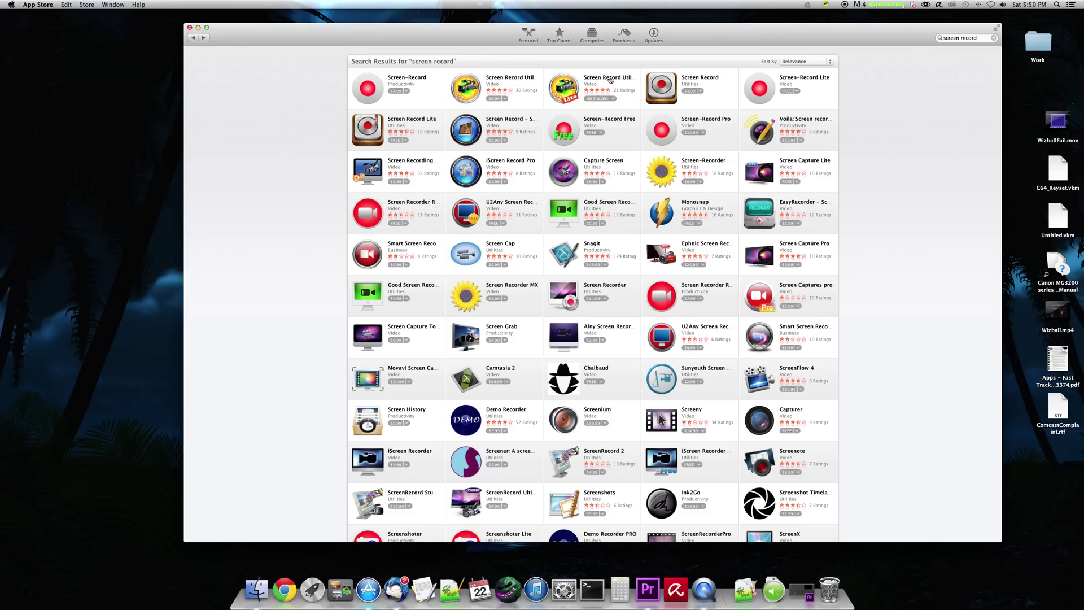
# Open the Screen Record Utility Lite product page from the 'screen record' results
pyautogui.click(611, 79)
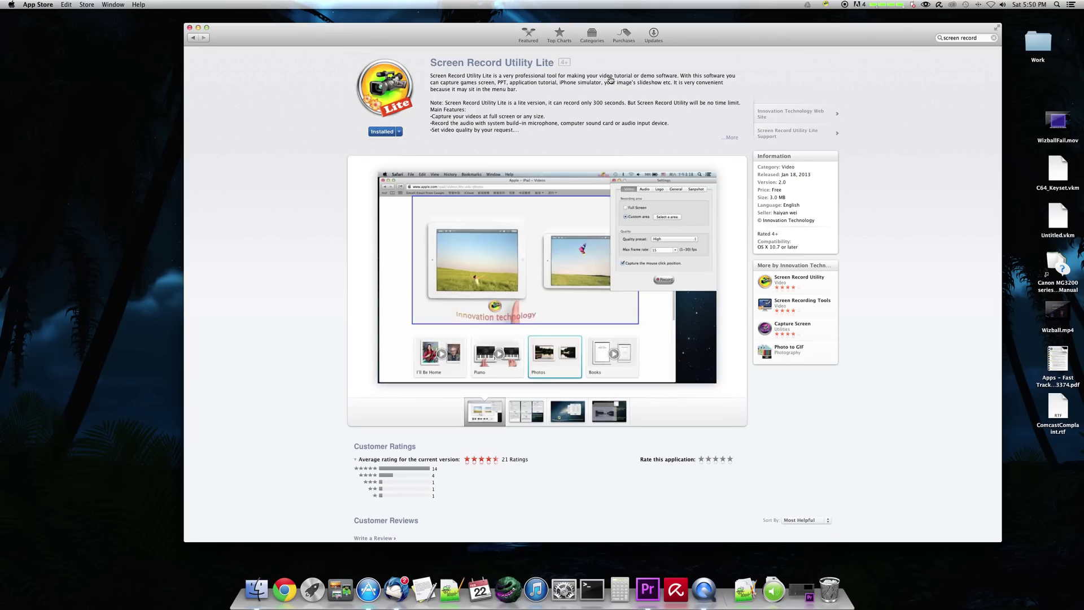